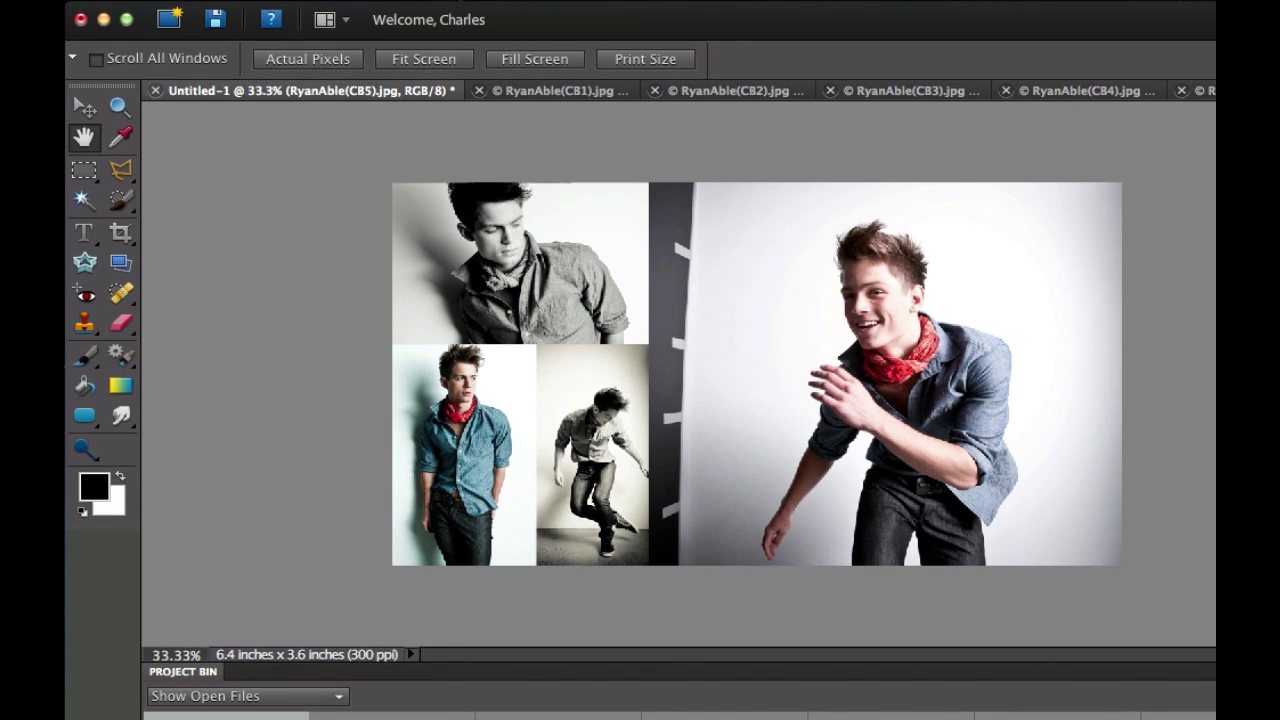
- Close the sample collage and discard its changes, then dismiss the File menu
{"action": "left_click", "coordinate": [458, 3]}
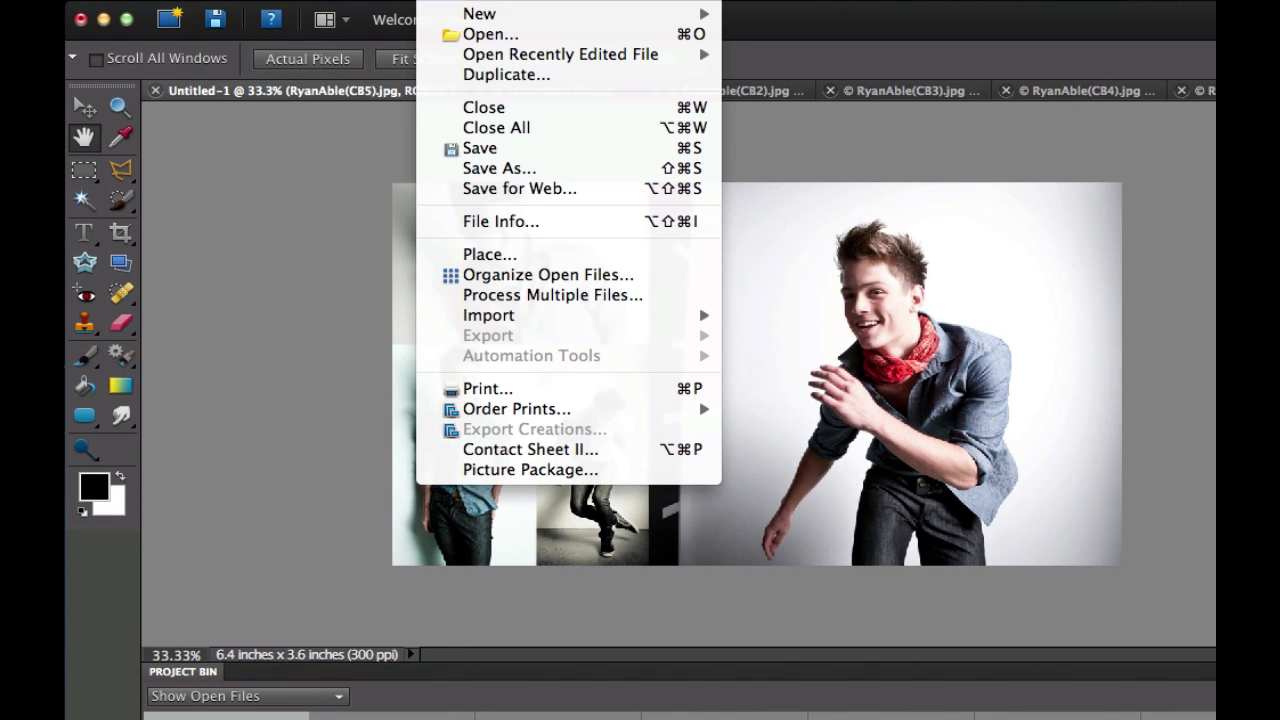
{"action": "left_click", "coordinate": [466, 107]}
{"action": "left_click", "coordinate": [828, 272]}
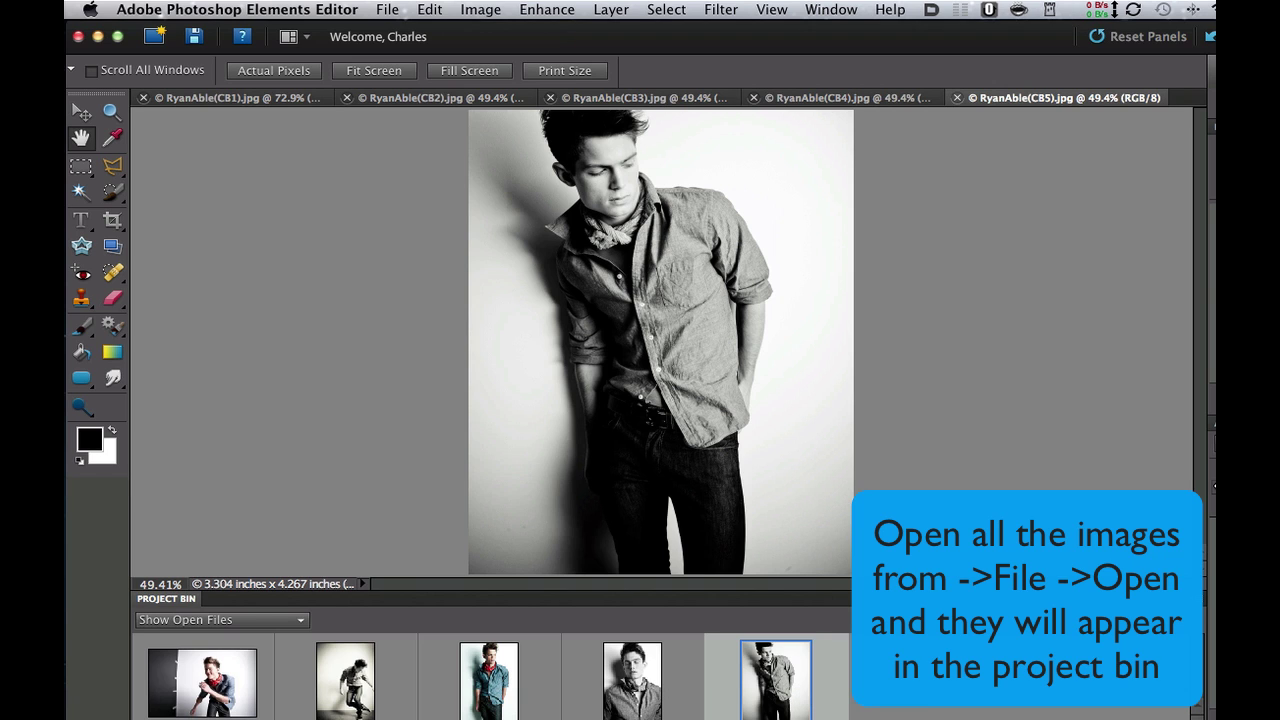
{"action": "left_click", "coordinate": [395, 9]}
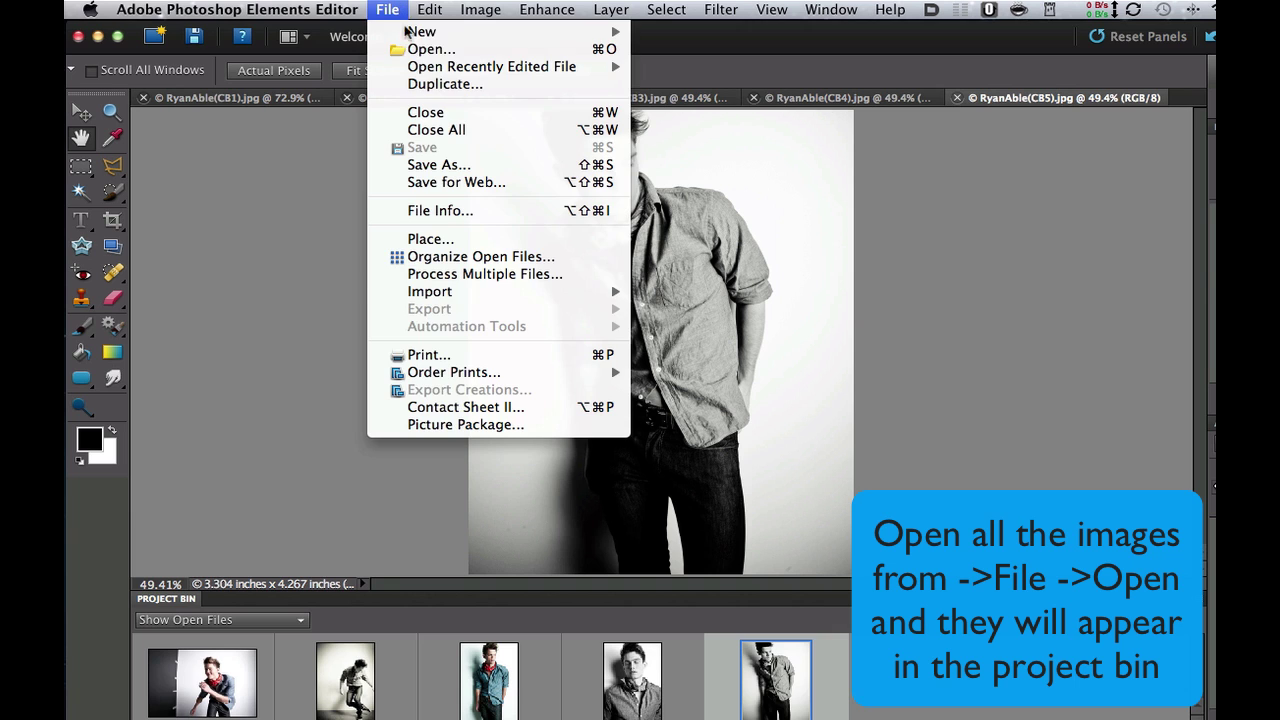
{"action": "left_click", "coordinate": [176, 306]}
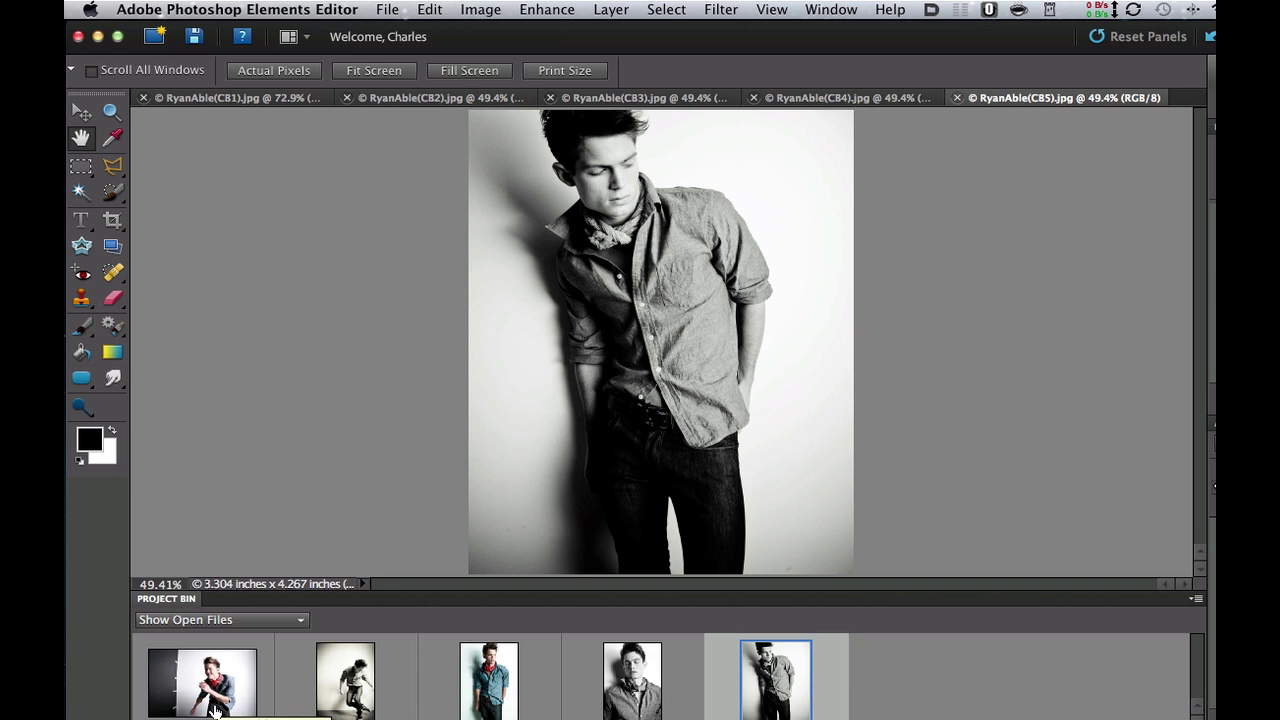
- Create a blank file named Layers: 1920×1080 px, 300 ppi, RGB Color, transparent background
{"action": "left_click", "coordinate": [389, 11]}
{"action": "mouse_move", "coordinate": [396, 32]}
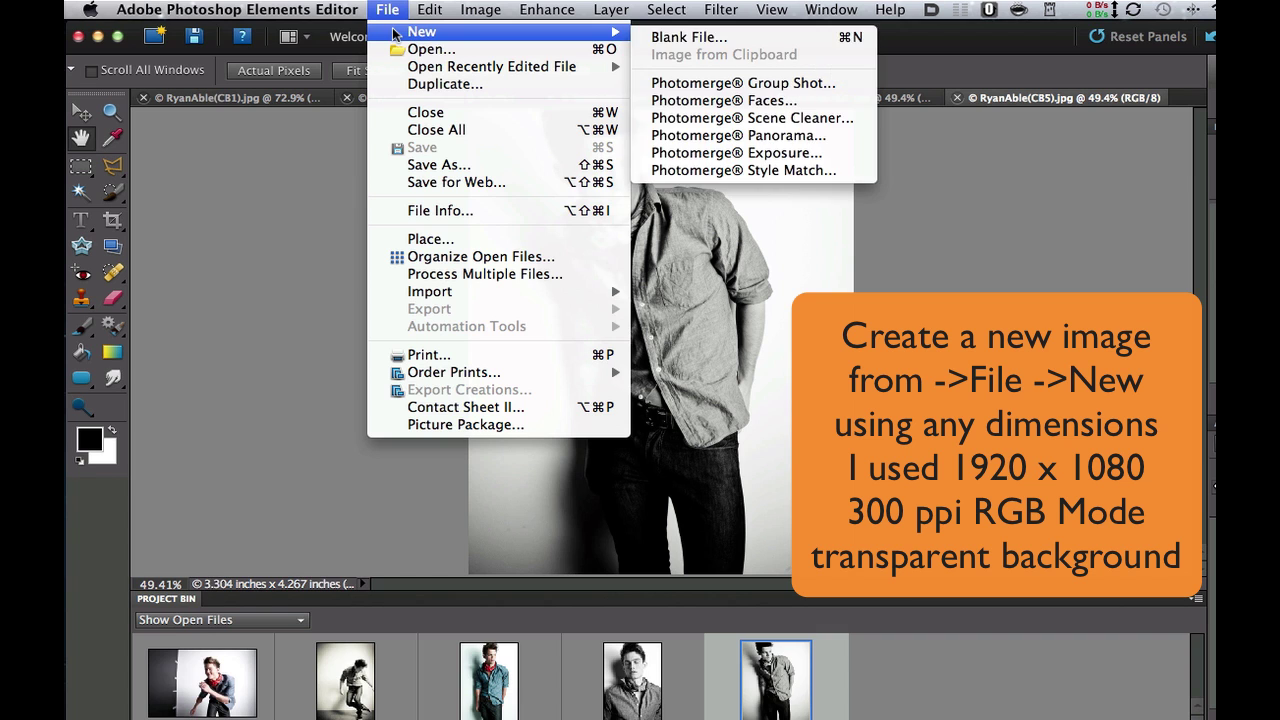
{"action": "left_click", "coordinate": [668, 40]}
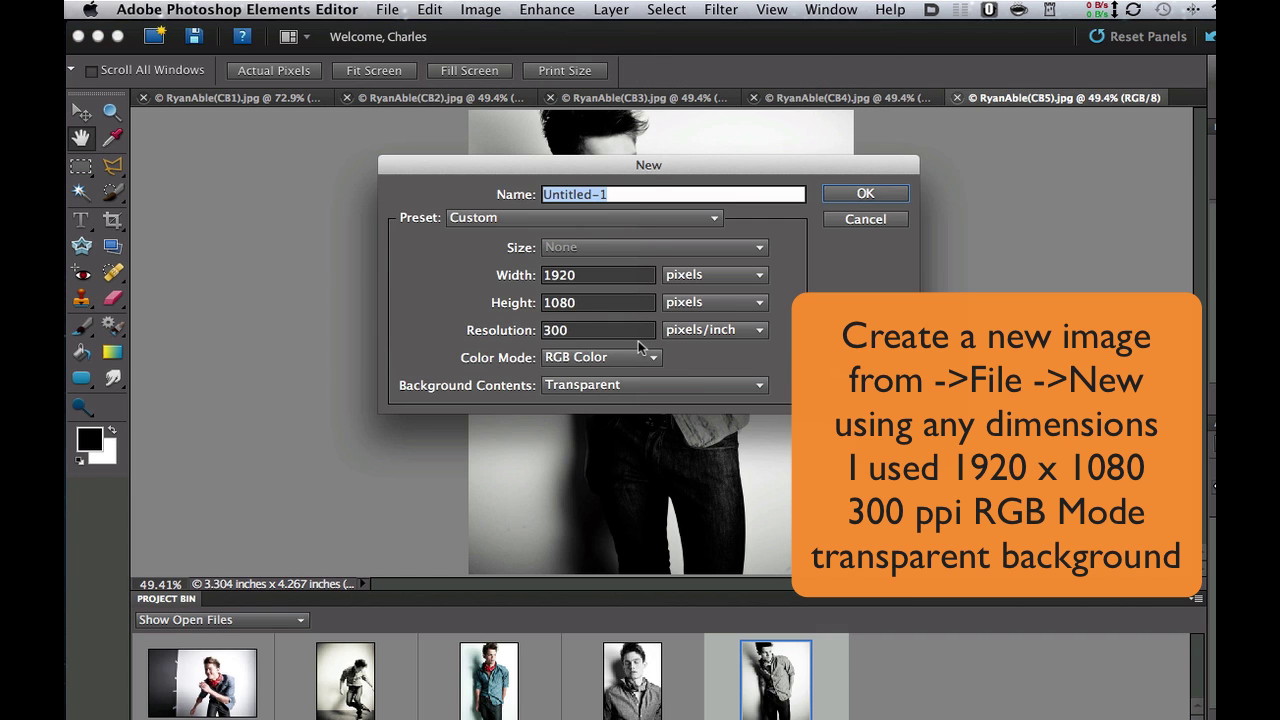
{"action": "type", "text": "Layers"}
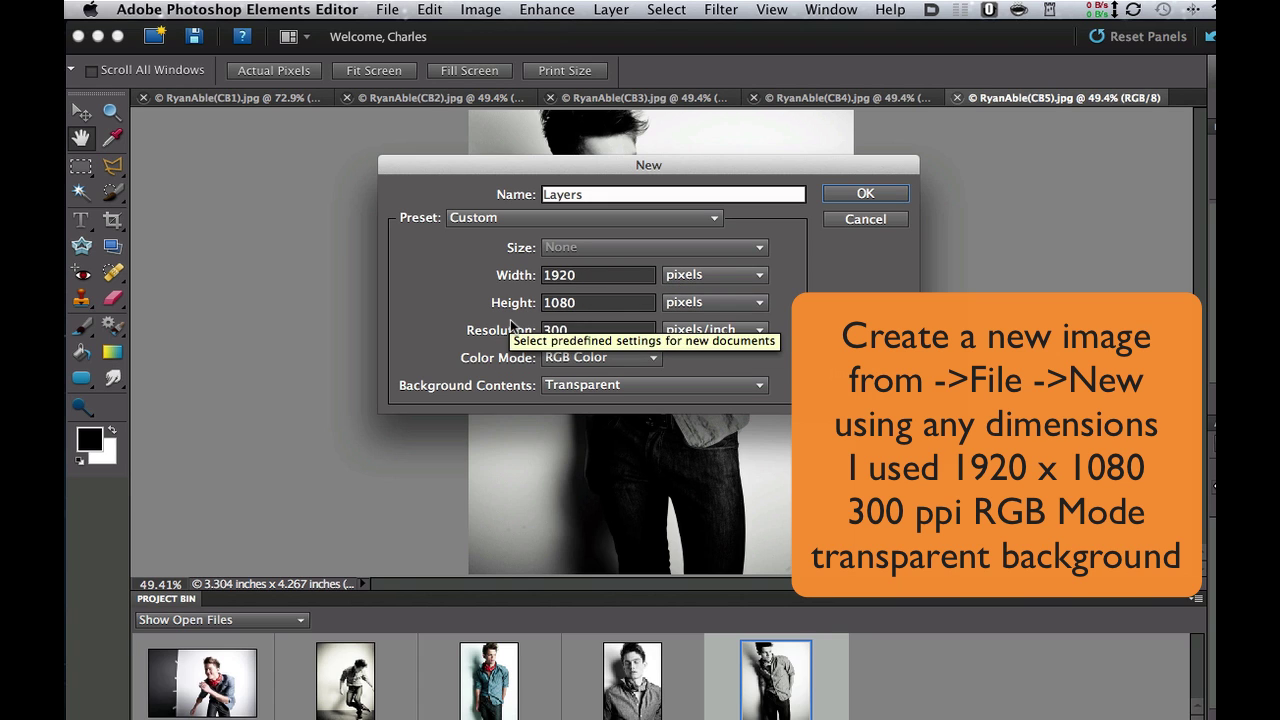
{"action": "left_click", "coordinate": [572, 360]}
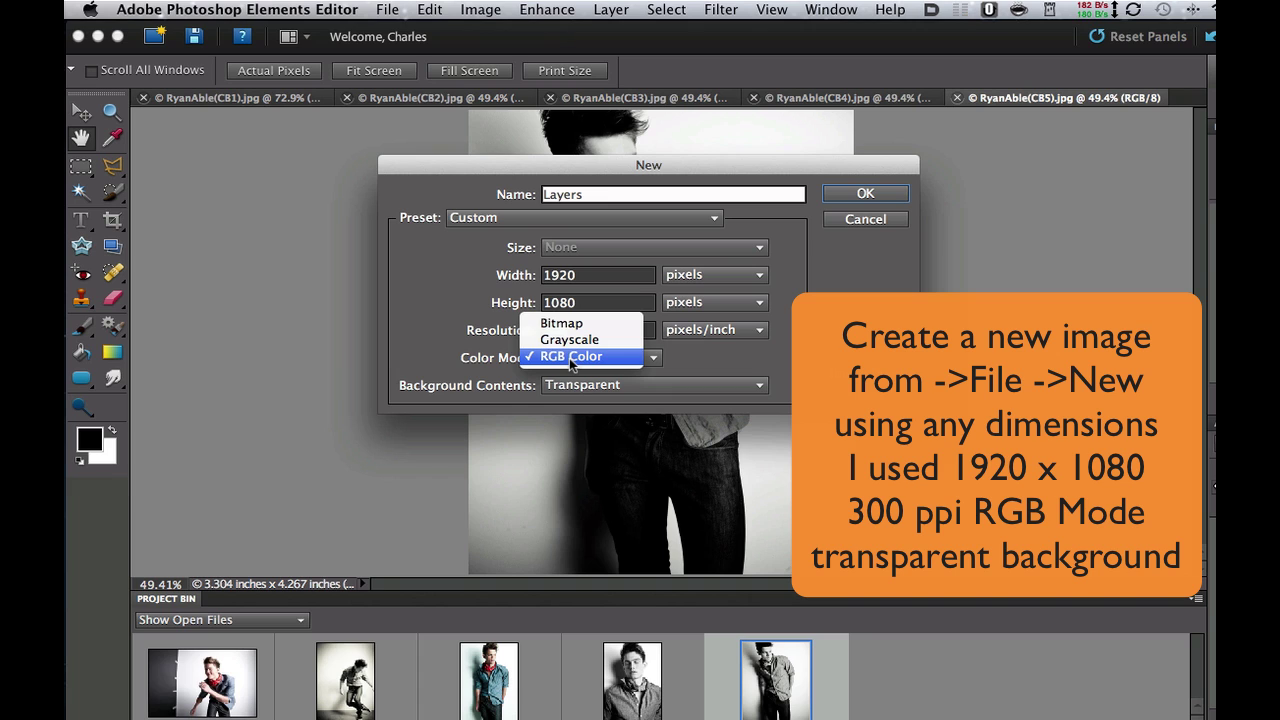
{"action": "left_click", "coordinate": [571, 358]}
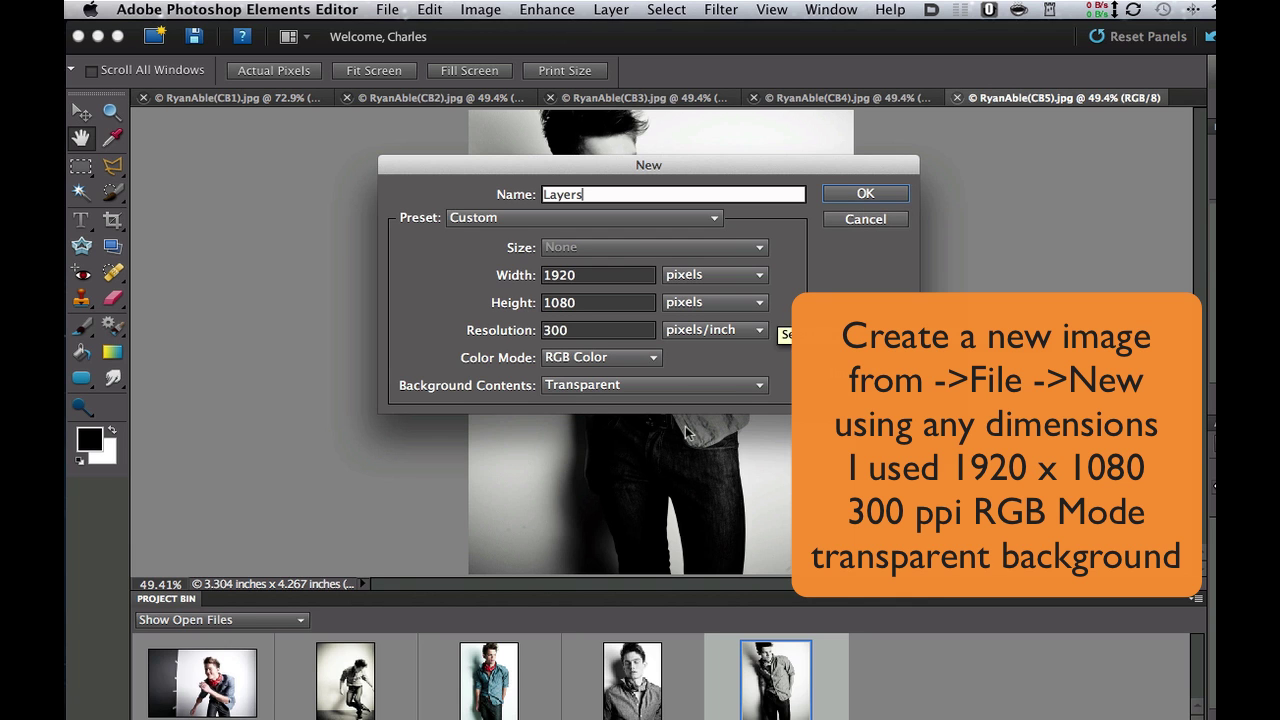
{"action": "left_click", "coordinate": [867, 194]}
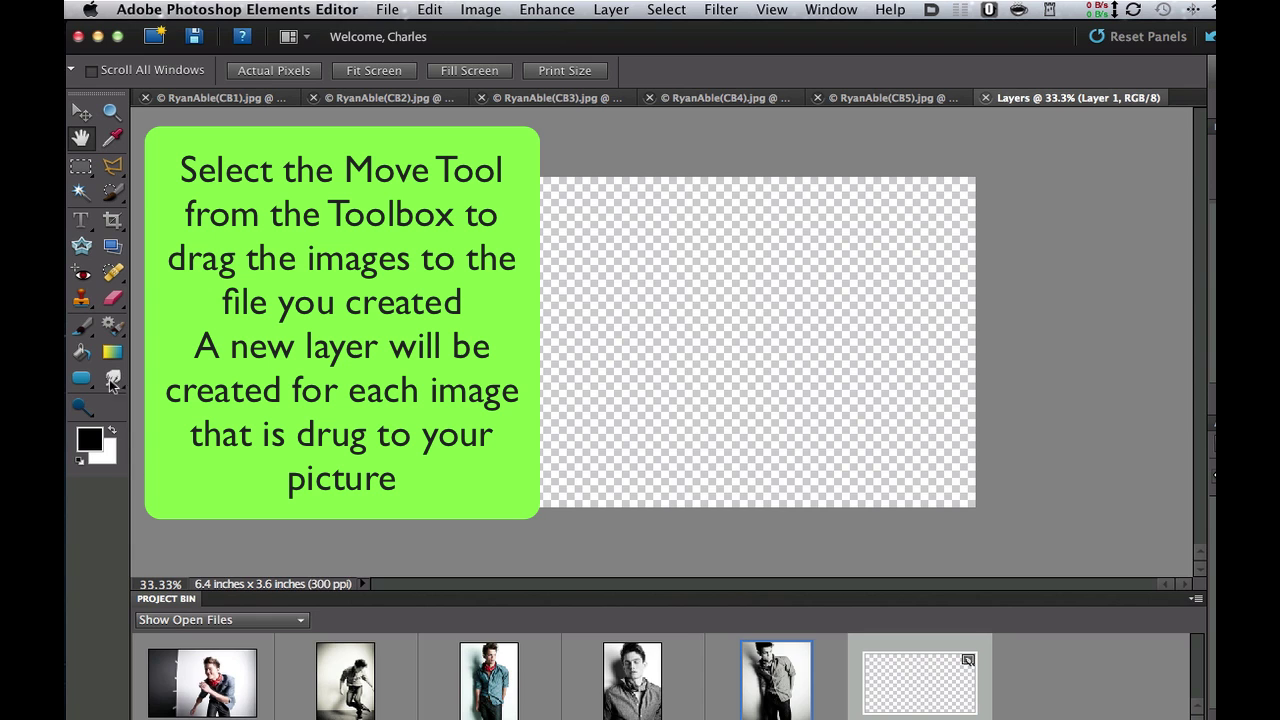
- Select the Move Tool with Auto Select Layer, Show Bounding Box and Show Highlight on Rollover checked
{"action": "left_click", "coordinate": [80, 114]}
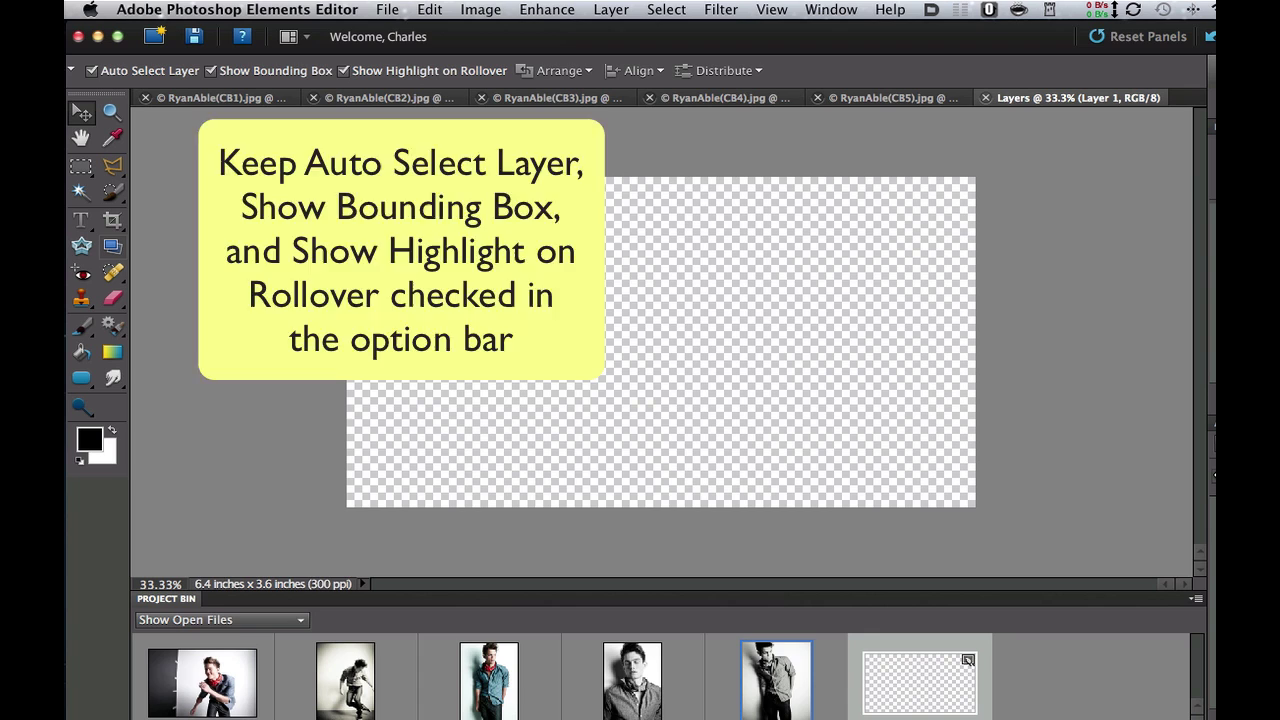
- Place the CB1 red-scarf photo on the canvas, moved top-right and enlarged to about 118%
{"action": "left_click", "coordinate": [187, 684]}
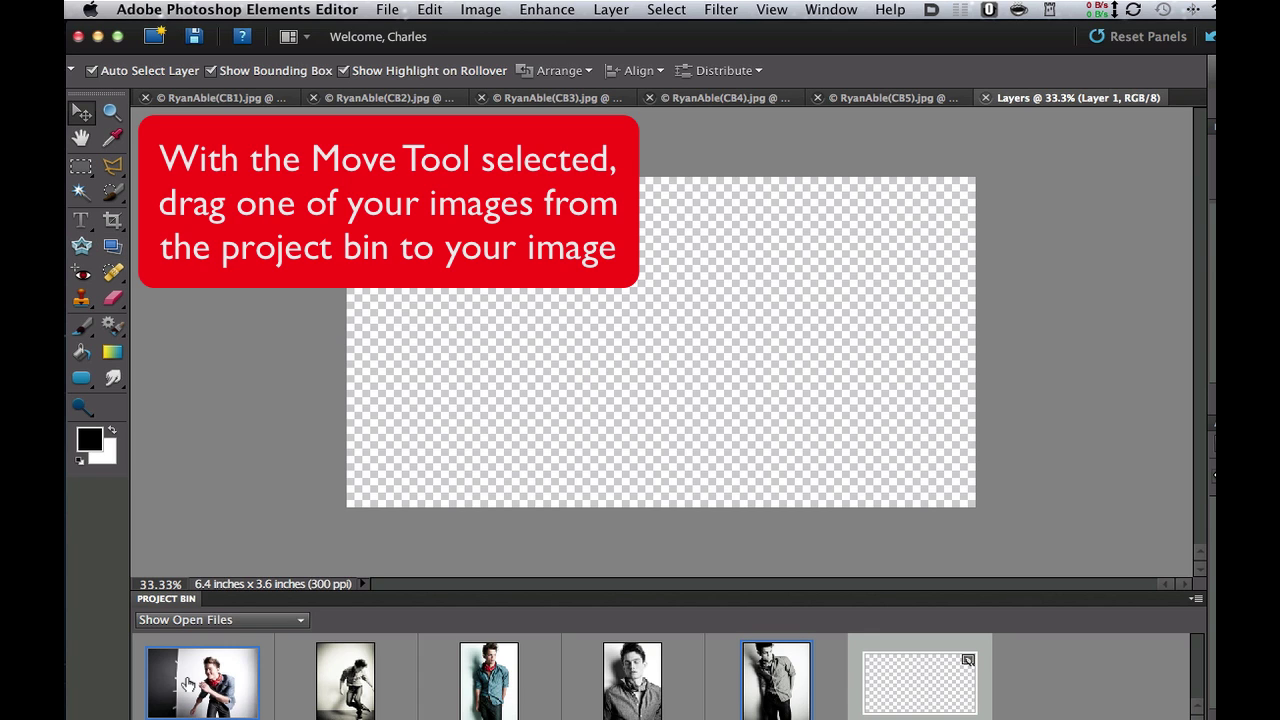
{"action": "left_click_drag", "start_coordinate": [187, 684], "coordinate": [629, 361]}
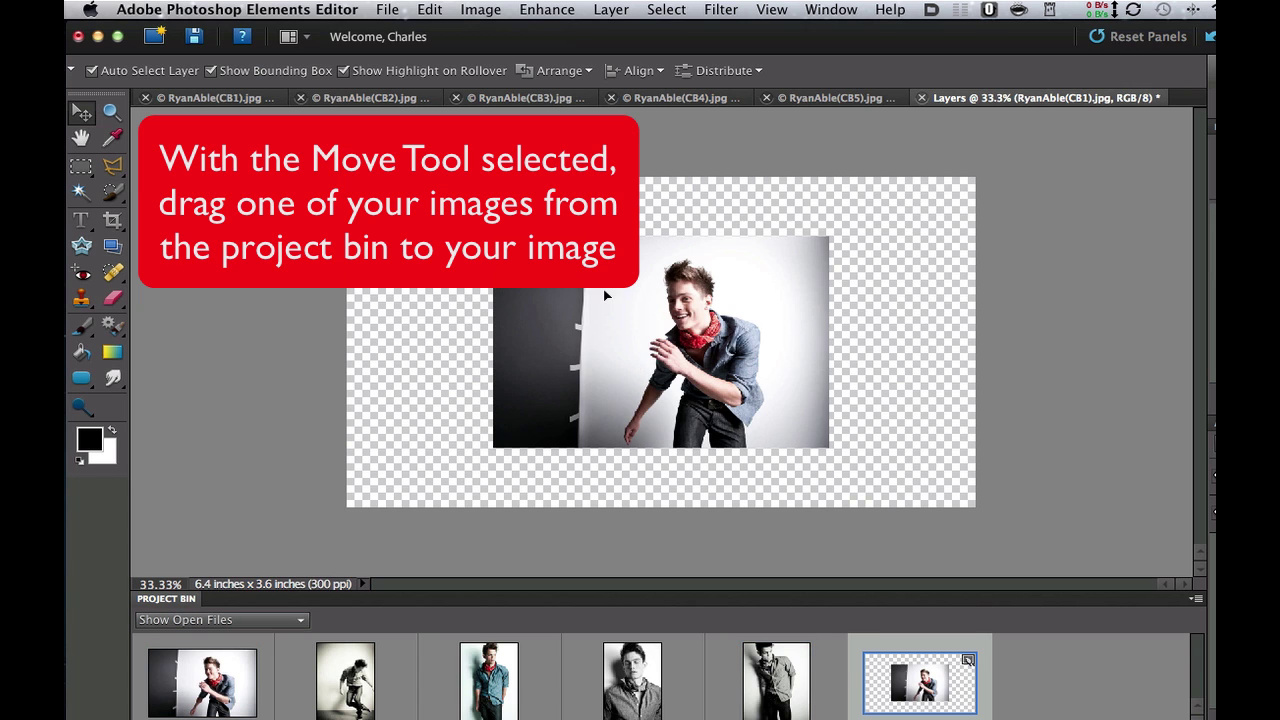
{"action": "left_click_drag", "start_coordinate": [606, 295], "coordinate": [750, 231]}
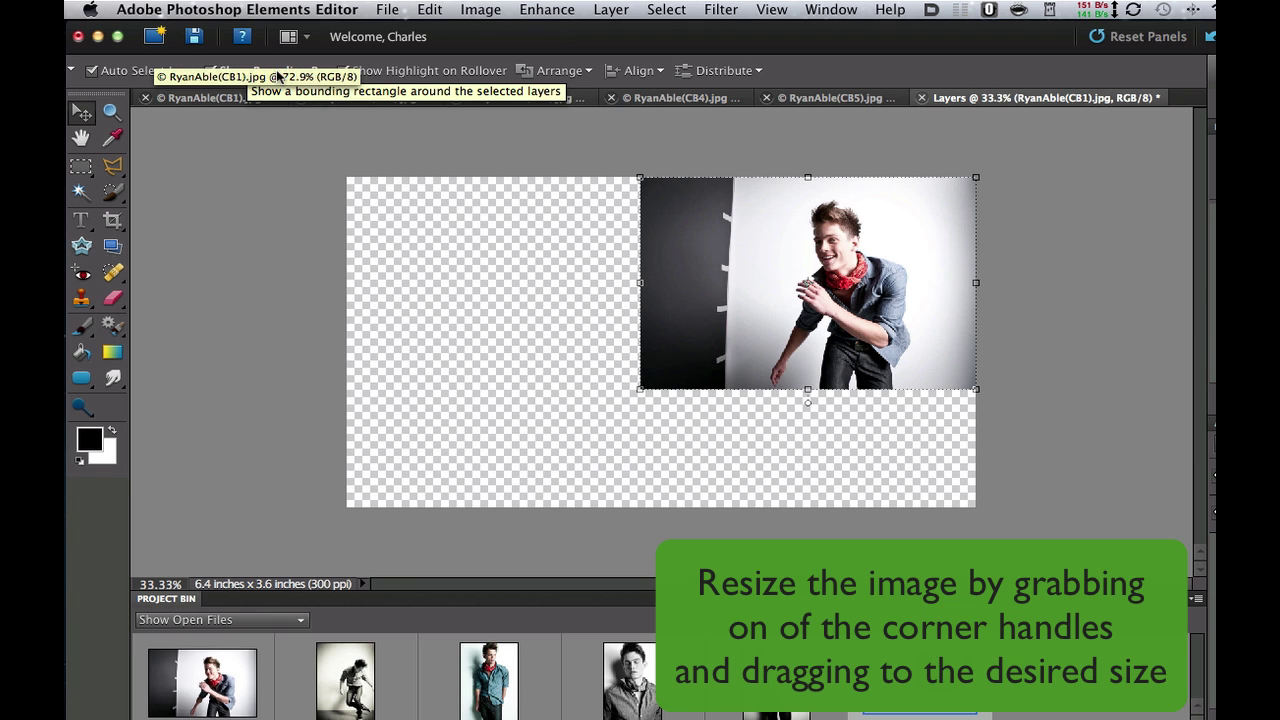
{"action": "left_click_drag", "start_coordinate": [640, 390], "coordinate": [464, 531]}
{"action": "key", "text": "Return"}
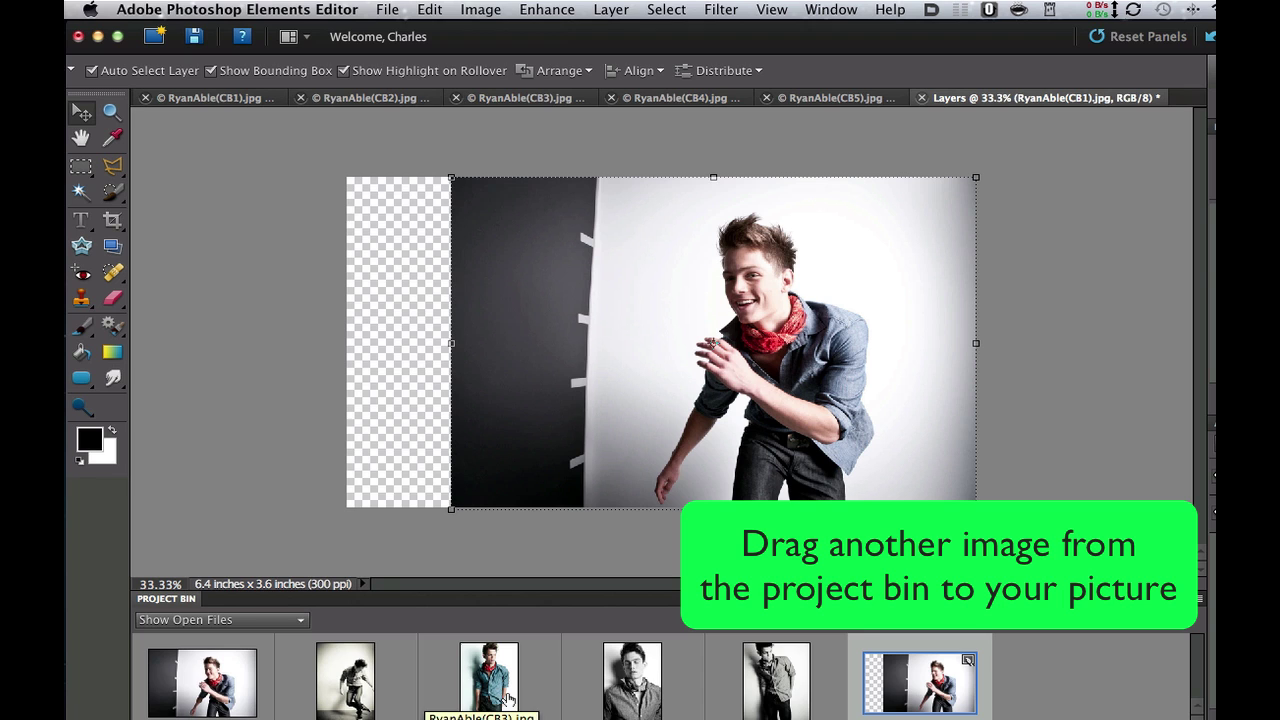
{"action": "left_click_drag", "start_coordinate": [768, 693], "coordinate": [422, 272]}
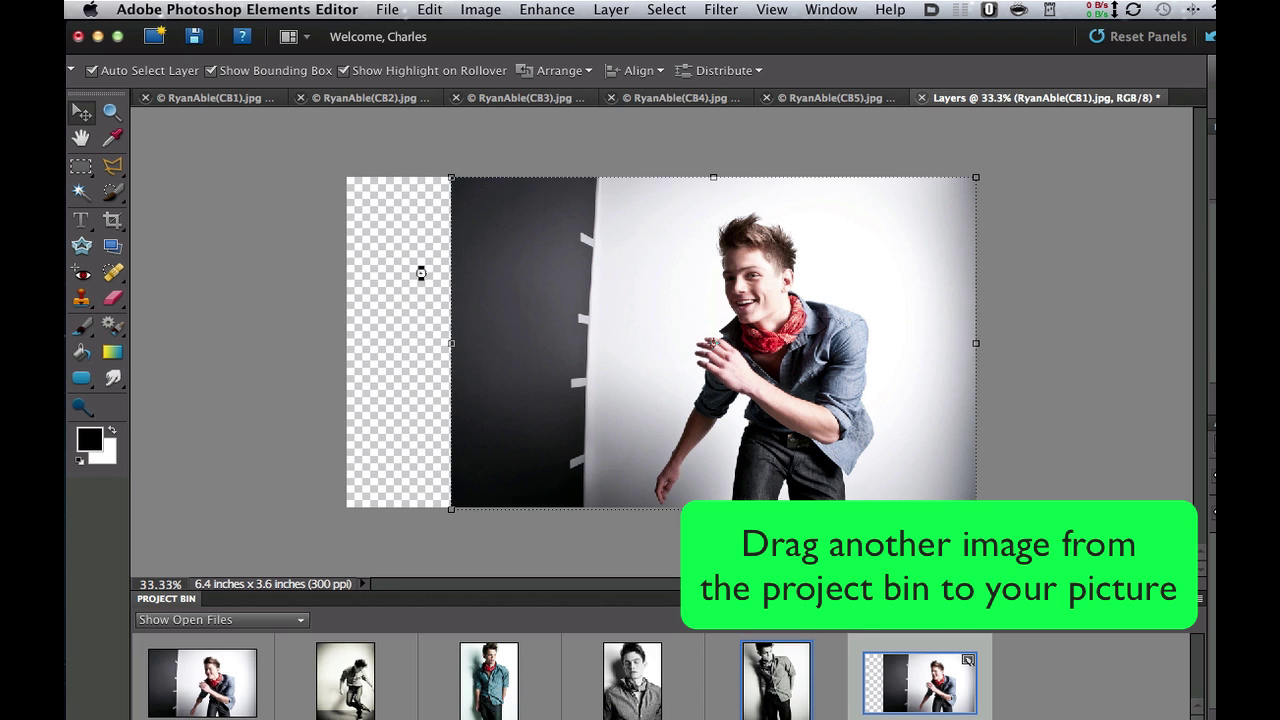
{"action": "left_click_drag", "start_coordinate": [636, 286], "coordinate": [449, 256]}
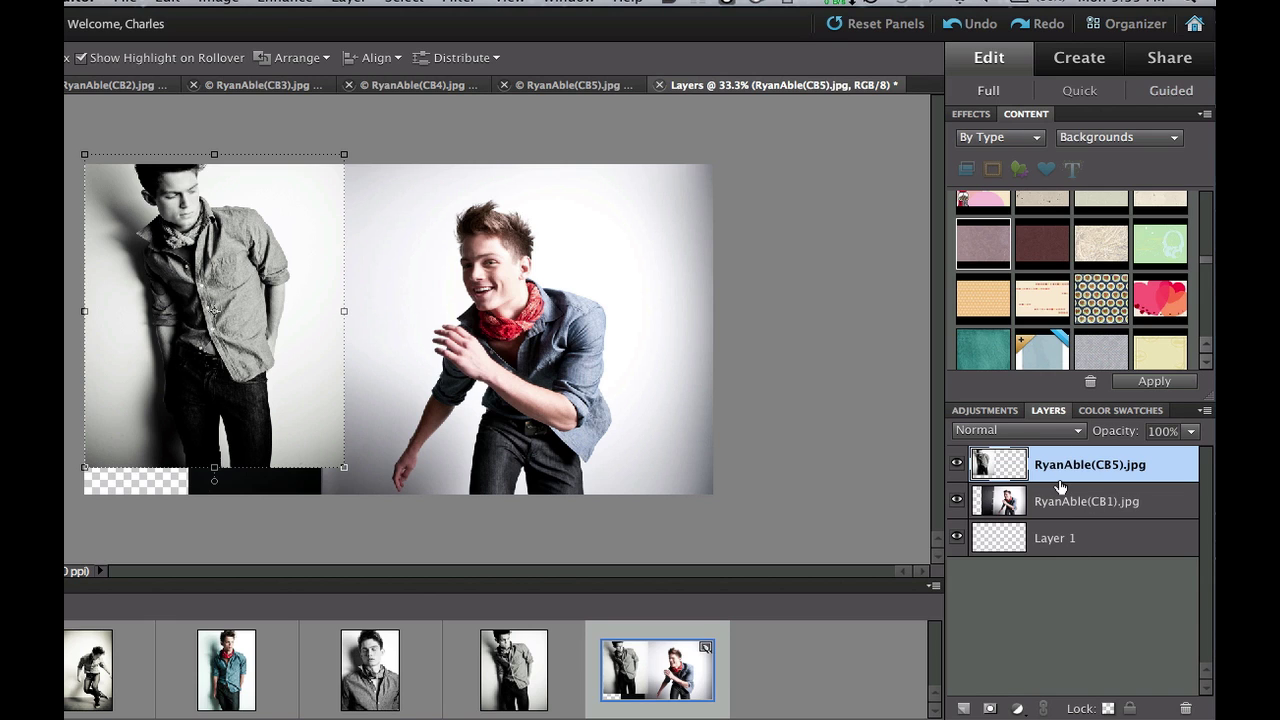
{"action": "key", "text": "Return"}
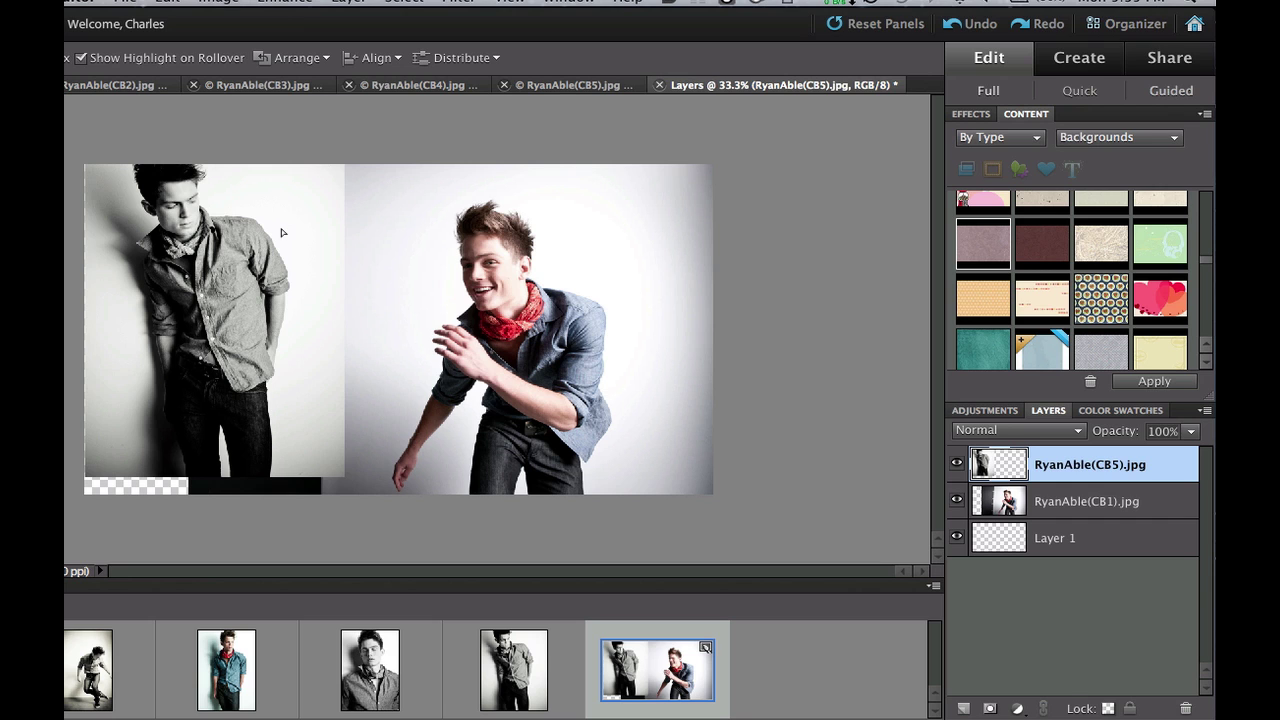
{"action": "mouse_move", "coordinate": [282, 232]}
{"action": "left_mouse_down"}
{"action": "mouse_move", "coordinate": [250, 231]}
{"action": "mouse_move", "coordinate": [274, 229]}
{"action": "left_mouse_up"}
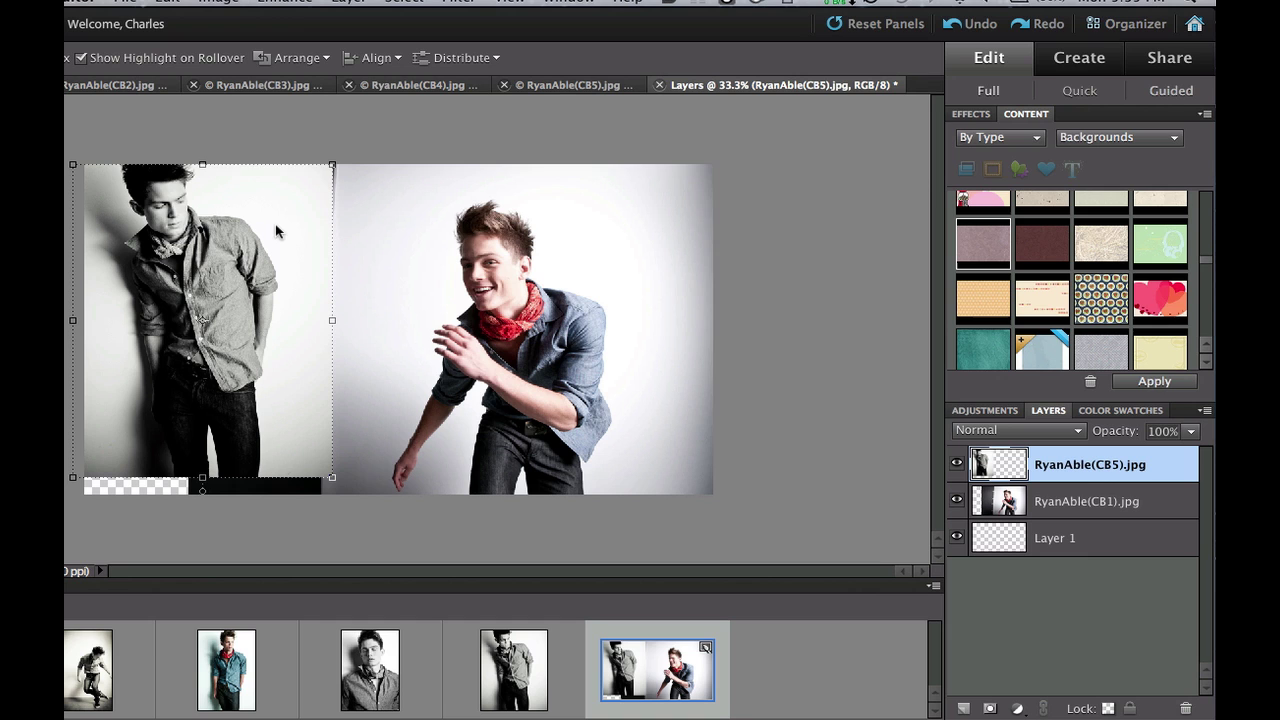
{"action": "left_click_drag", "start_coordinate": [328, 480], "coordinate": [366, 514]}
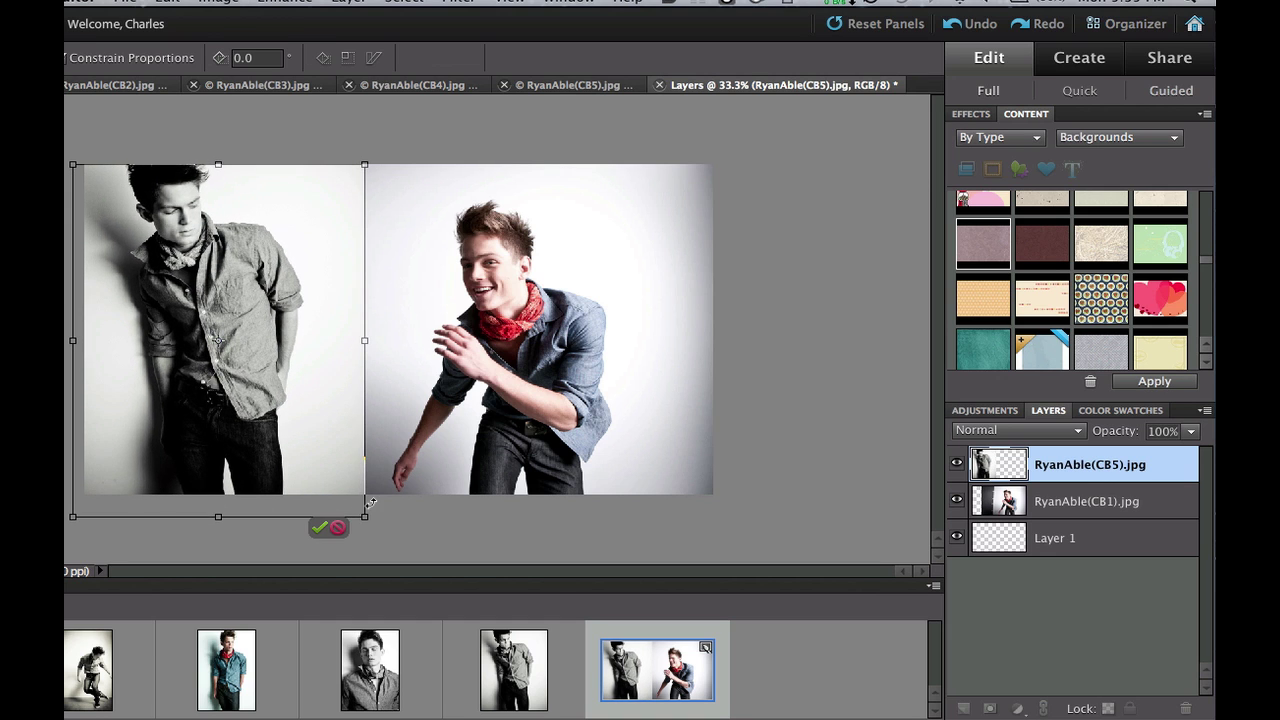
{"action": "key", "text": "Return"}
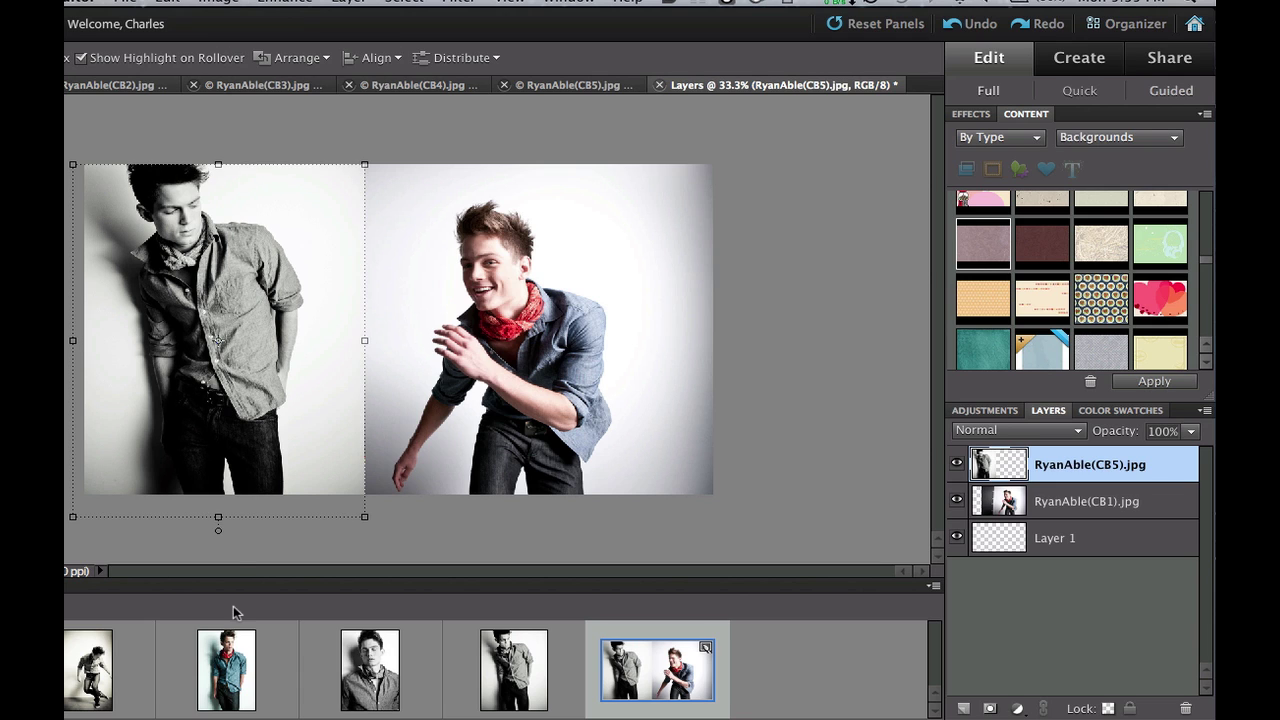
- Add RyanAble(CB3).jpg as a layer, move it up and shrink it into the lower-left corner
{"action": "left_click", "coordinate": [226, 667]}
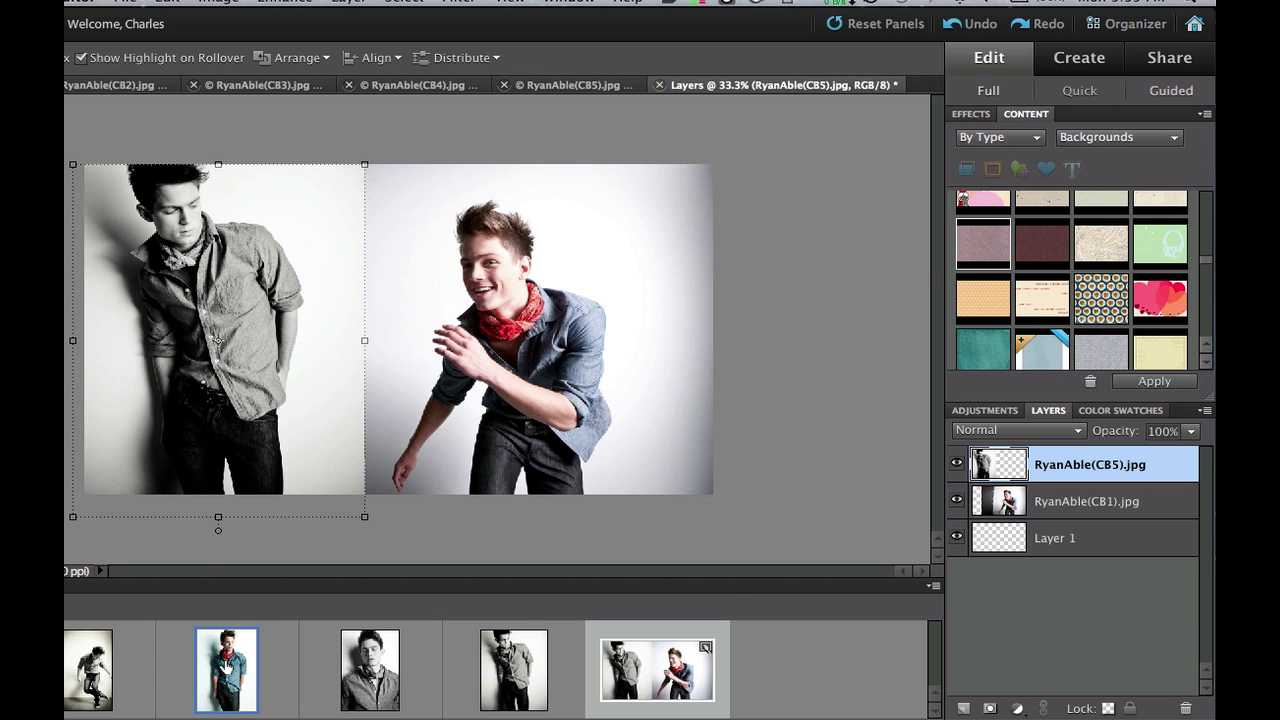
{"action": "left_click_drag", "start_coordinate": [226, 667], "coordinate": [155, 444]}
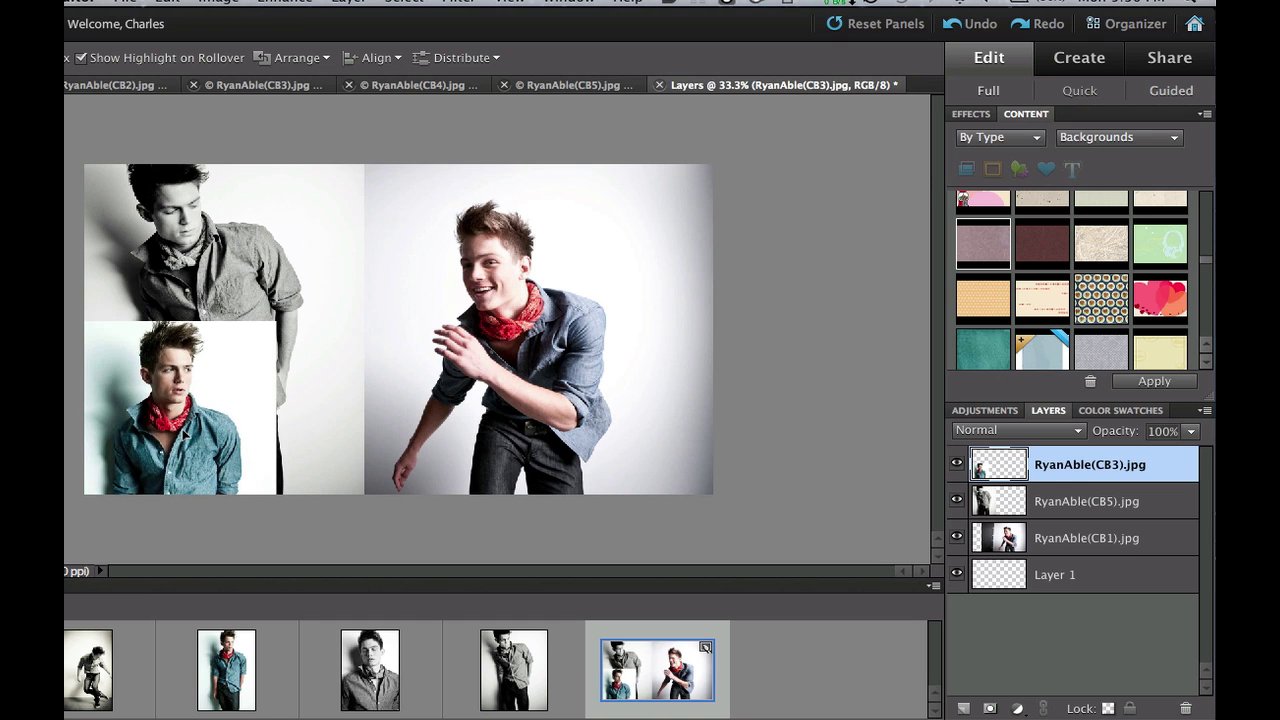
{"action": "left_click_drag", "start_coordinate": [186, 434], "coordinate": [184, 398]}
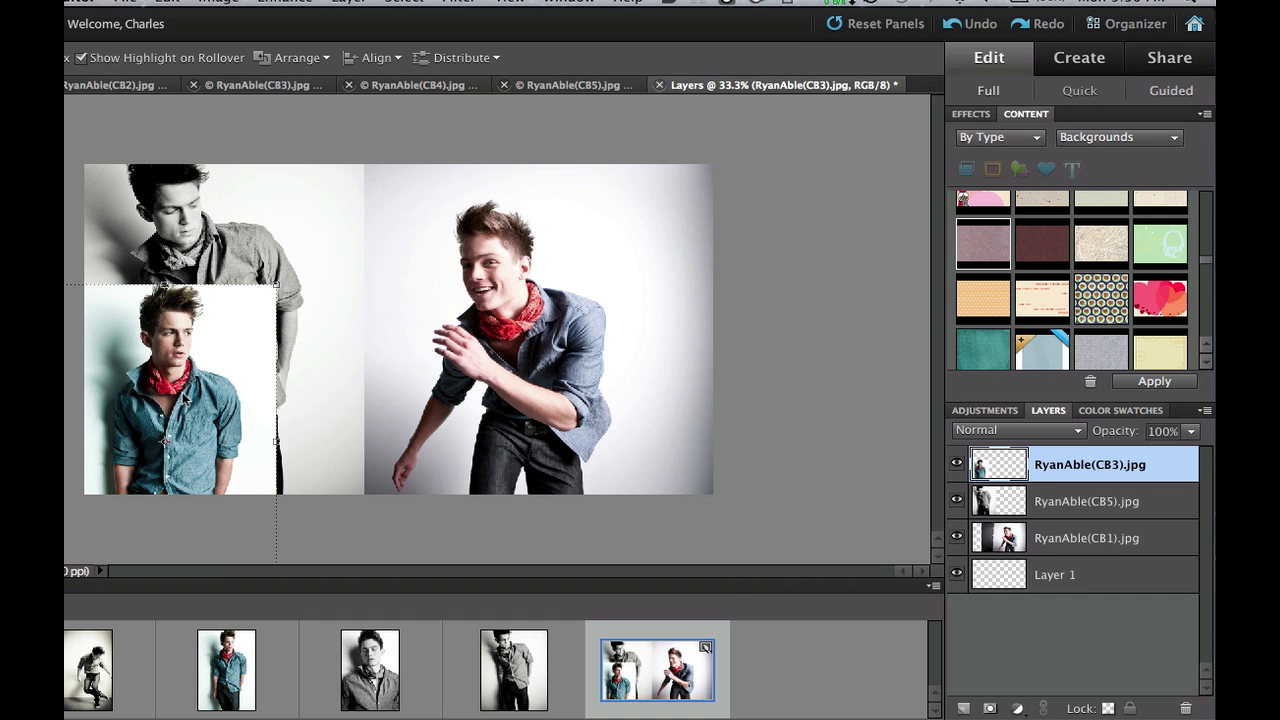
{"action": "left_click_drag", "start_coordinate": [277, 283], "coordinate": [211, 326]}
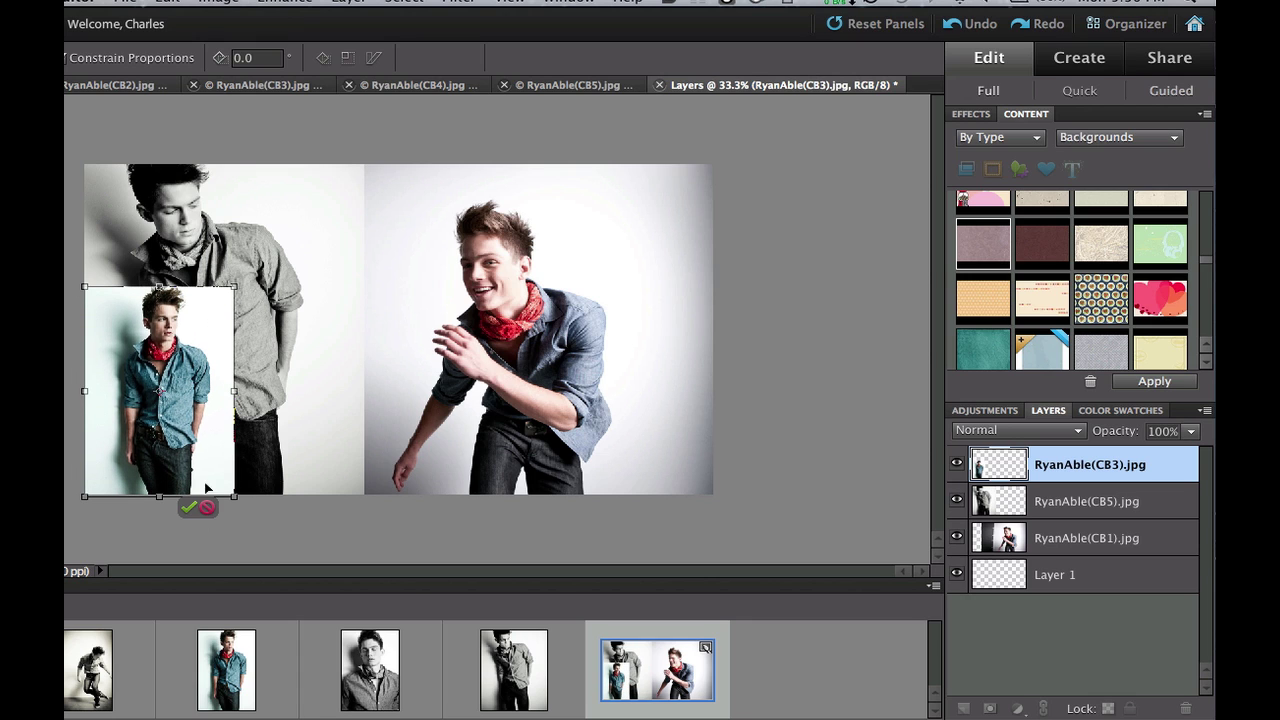
{"action": "key", "text": "Return"}
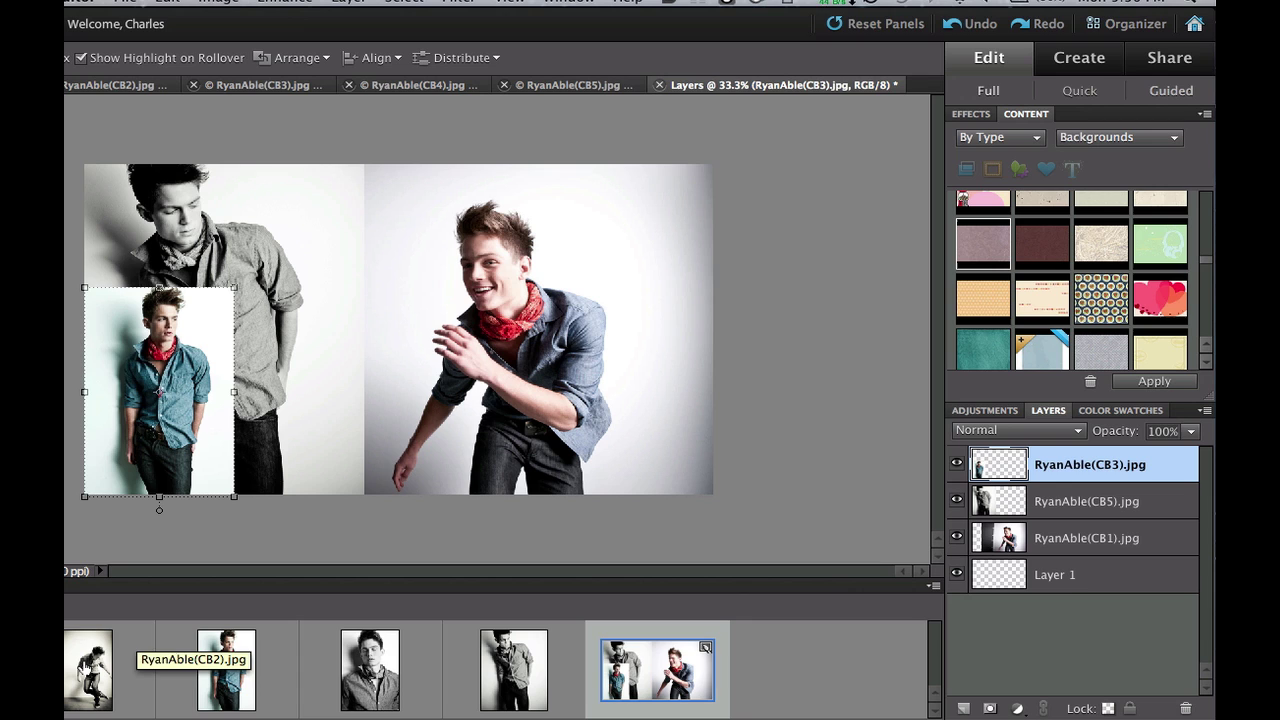
{"action": "left_click", "coordinate": [90, 668]}
{"action": "left_click_drag", "start_coordinate": [90, 668], "coordinate": [301, 410]}
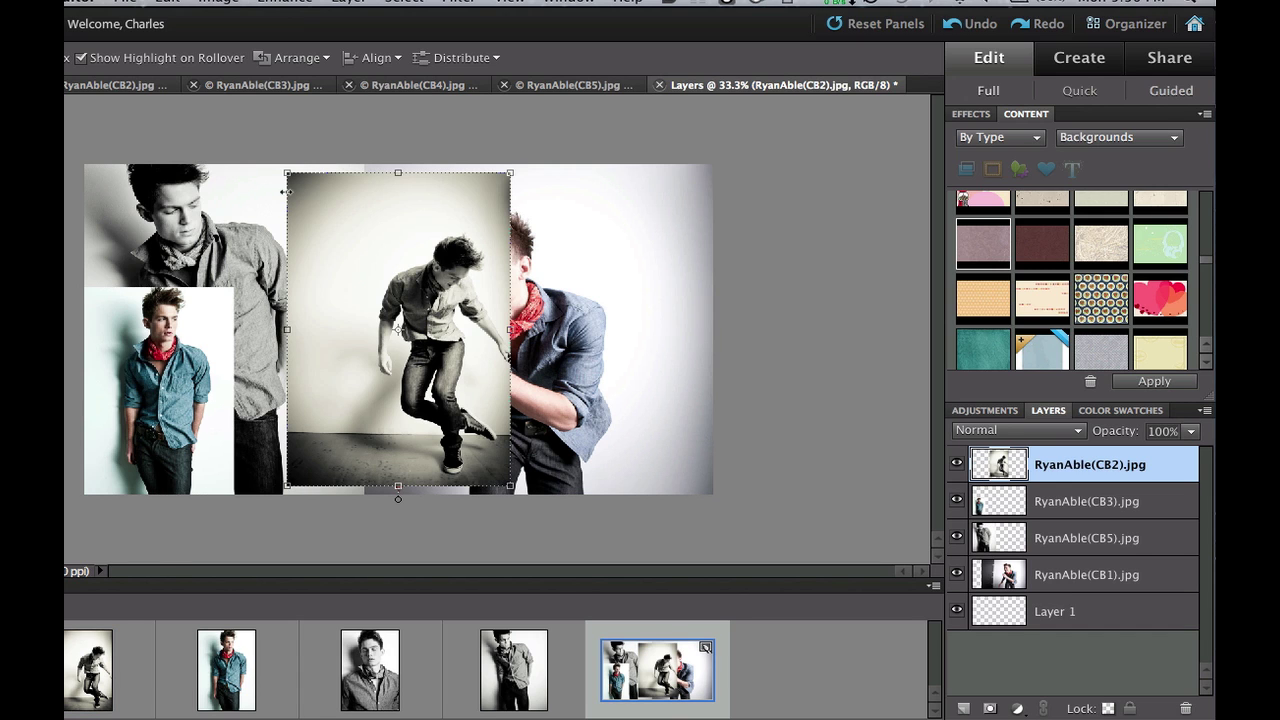
{"action": "left_click_drag", "start_coordinate": [285, 171], "coordinate": [366, 279]}
{"action": "left_click_drag", "start_coordinate": [422, 324], "coordinate": [300, 333]}
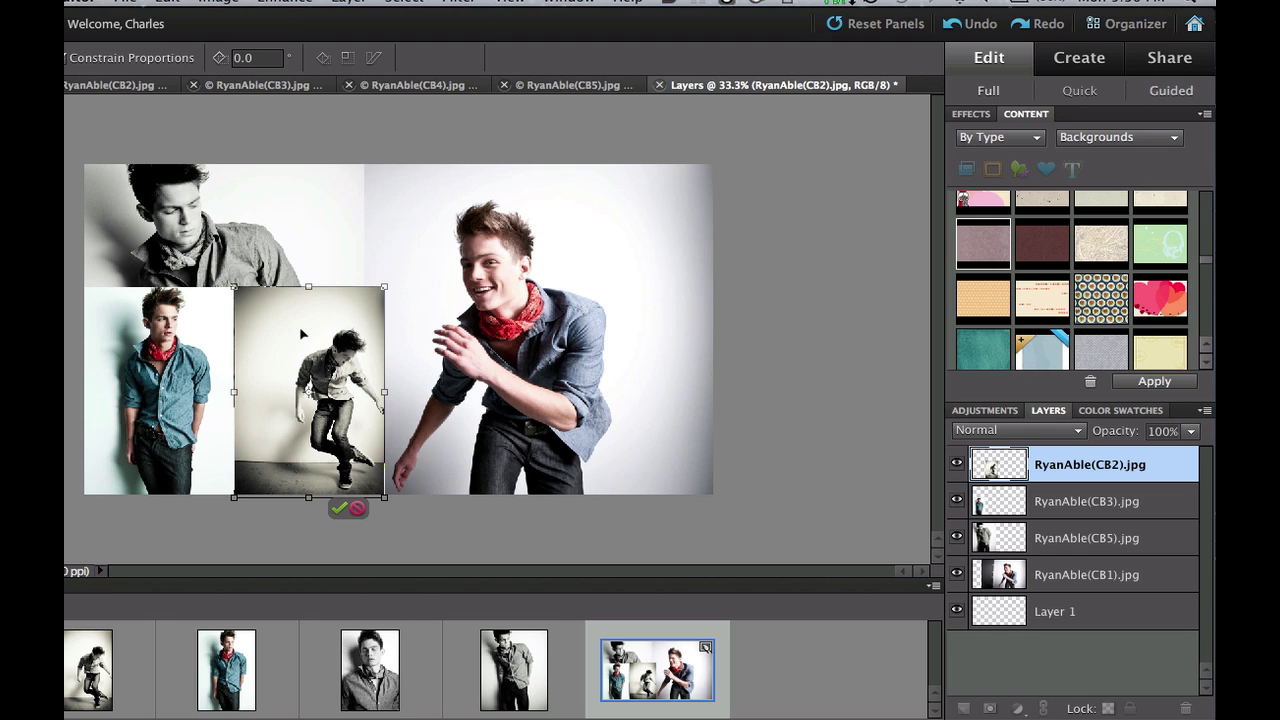
{"action": "key", "text": "Return"}
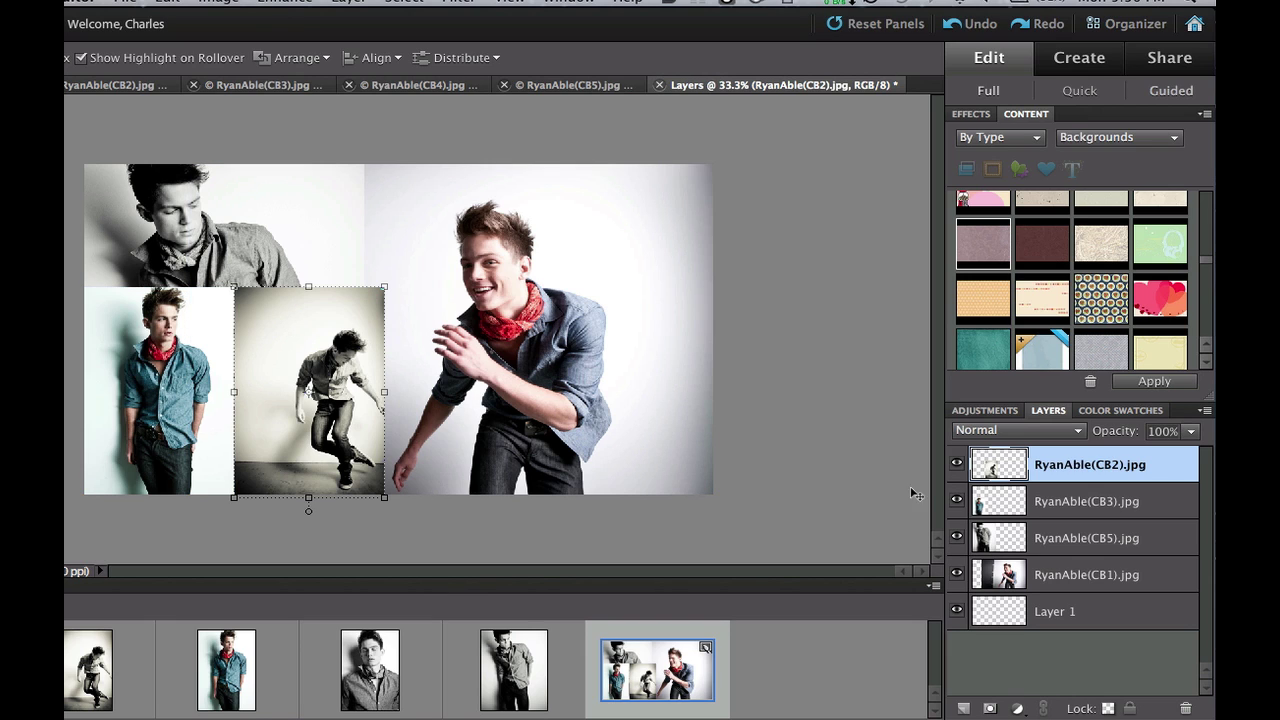
- Drag the RyanAble(CB3) layer above RyanAble(CB2), keeping the portrait in its lower-left spot
{"action": "left_click", "coordinate": [1014, 509]}
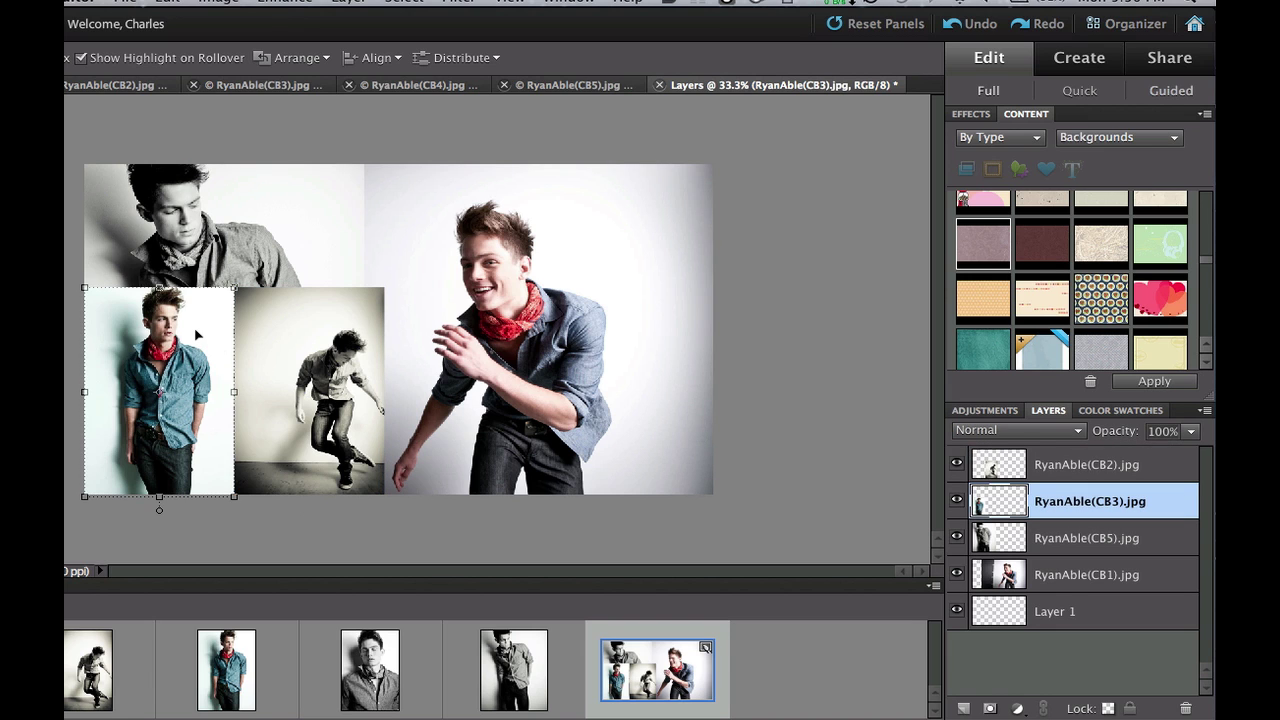
{"action": "mouse_move", "coordinate": [197, 335]}
{"action": "left_mouse_down"}
{"action": "mouse_move", "coordinate": [281, 335]}
{"action": "mouse_move", "coordinate": [199, 336]}
{"action": "left_mouse_up"}
{"action": "left_click_drag", "start_coordinate": [1066, 500], "coordinate": [1066, 462]}
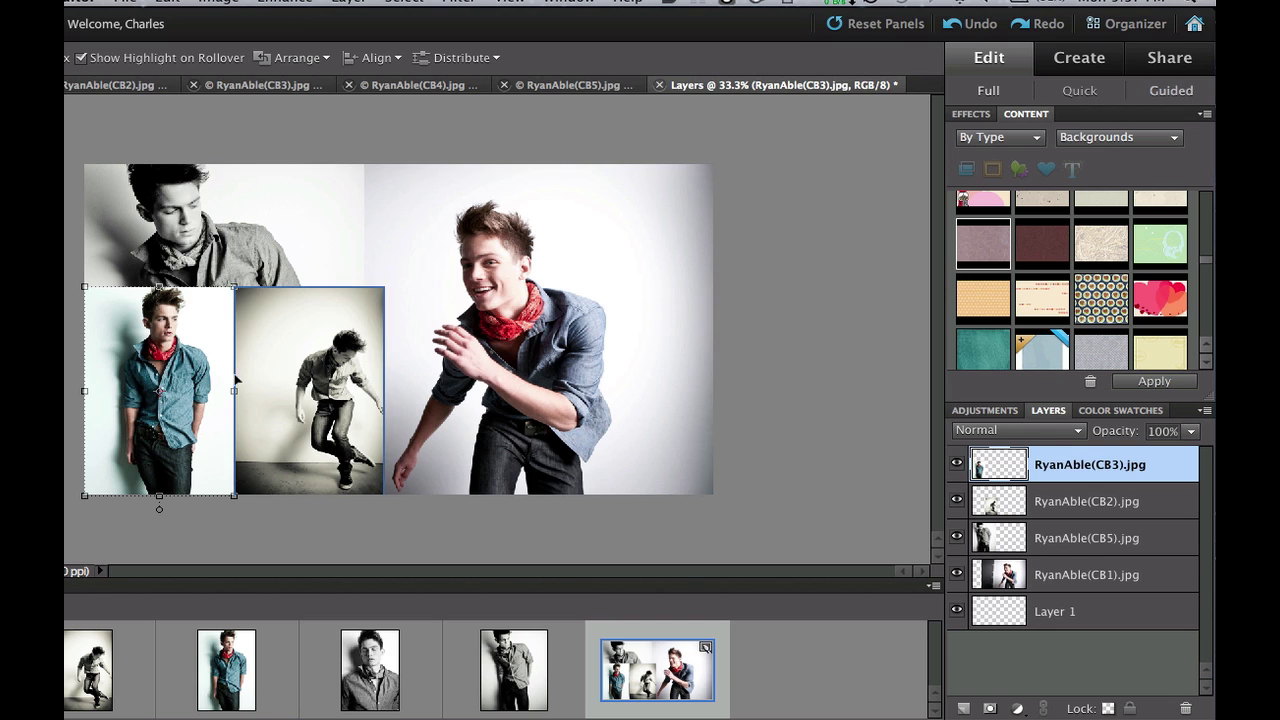
{"action": "left_click_drag", "start_coordinate": [203, 338], "coordinate": [305, 334]}
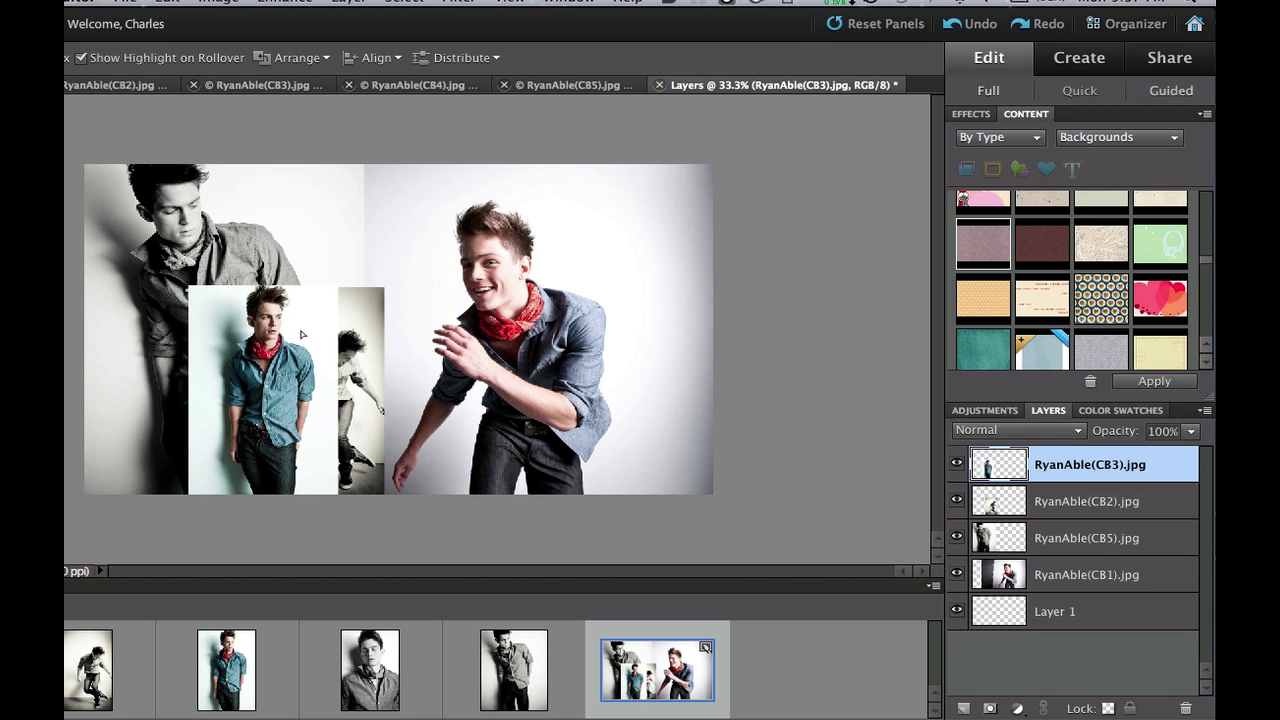
{"action": "left_click_drag", "start_coordinate": [301, 334], "coordinate": [208, 337]}
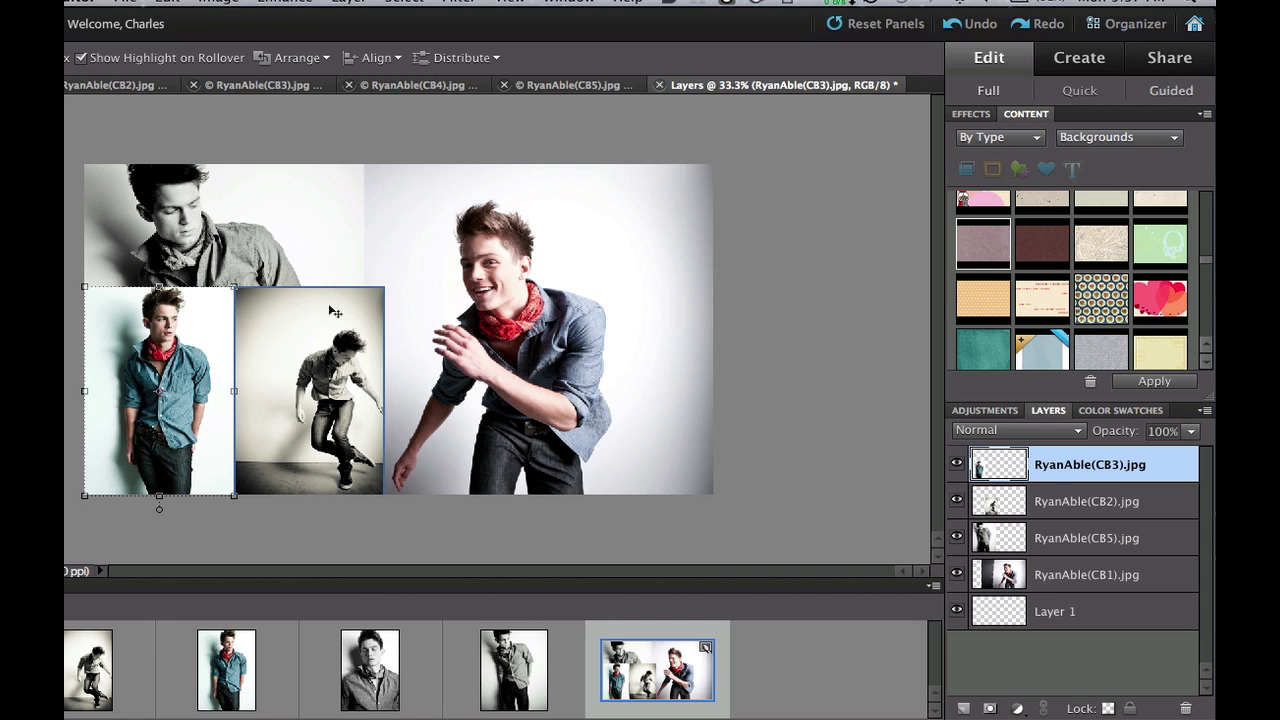
- Select the RyanAble(CB2) layer and nudge the dancing photo left against the red-scarf photo
{"action": "left_click", "coordinate": [290, 318]}
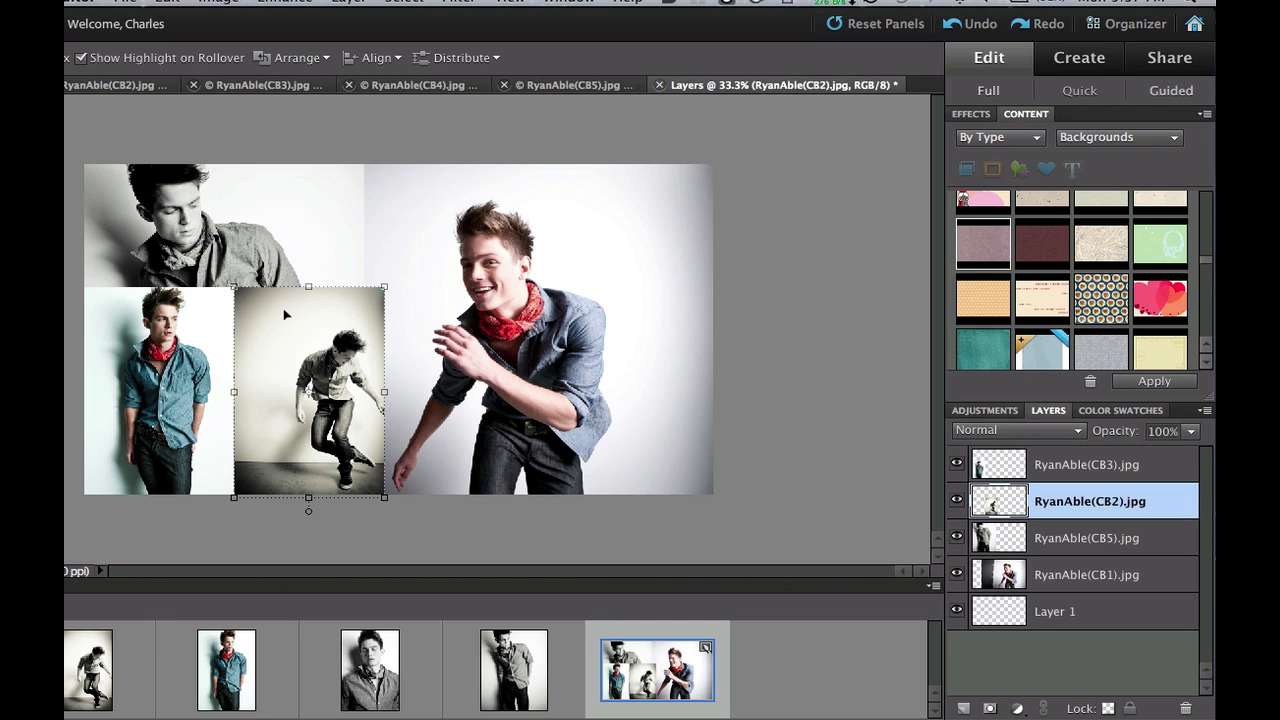
{"action": "left_click_drag", "start_coordinate": [285, 315], "coordinate": [264, 314]}
{"action": "left_click", "coordinate": [261, 310]}
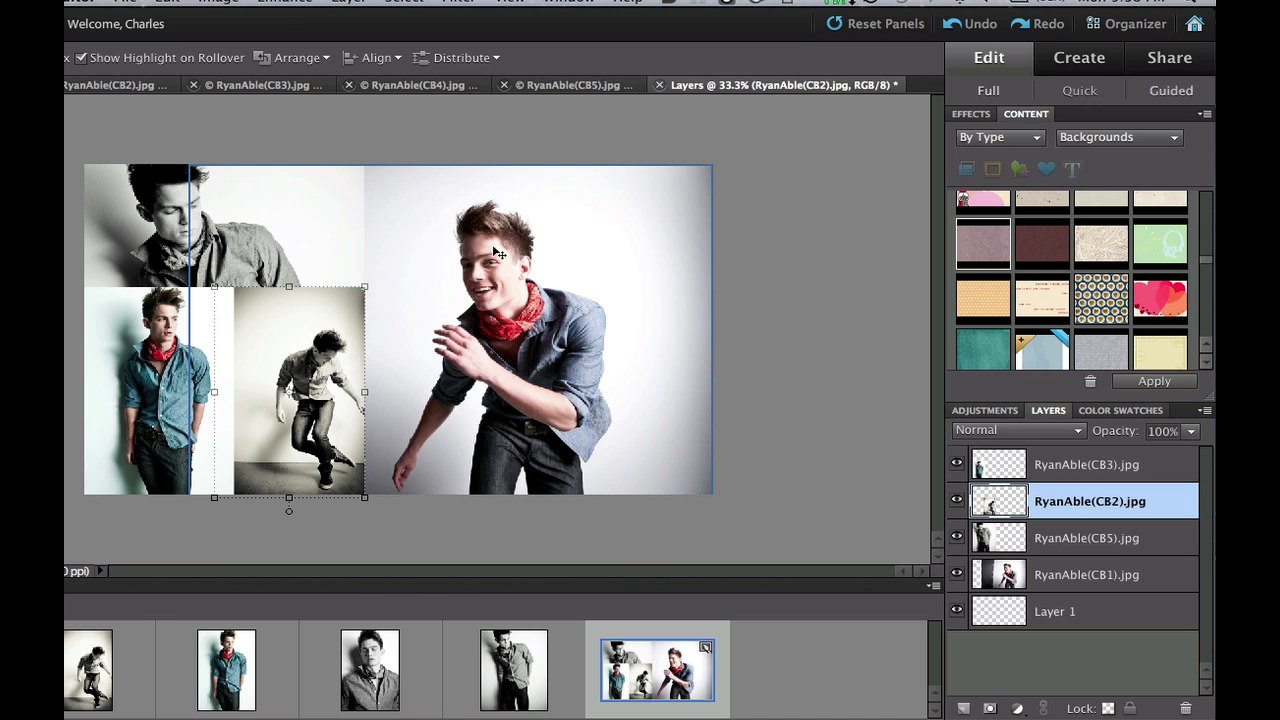
- Select the RyanAble(CB1) layer and slide the red-scarf photo right to reveal a dark edge
{"action": "left_click", "coordinate": [475, 268]}
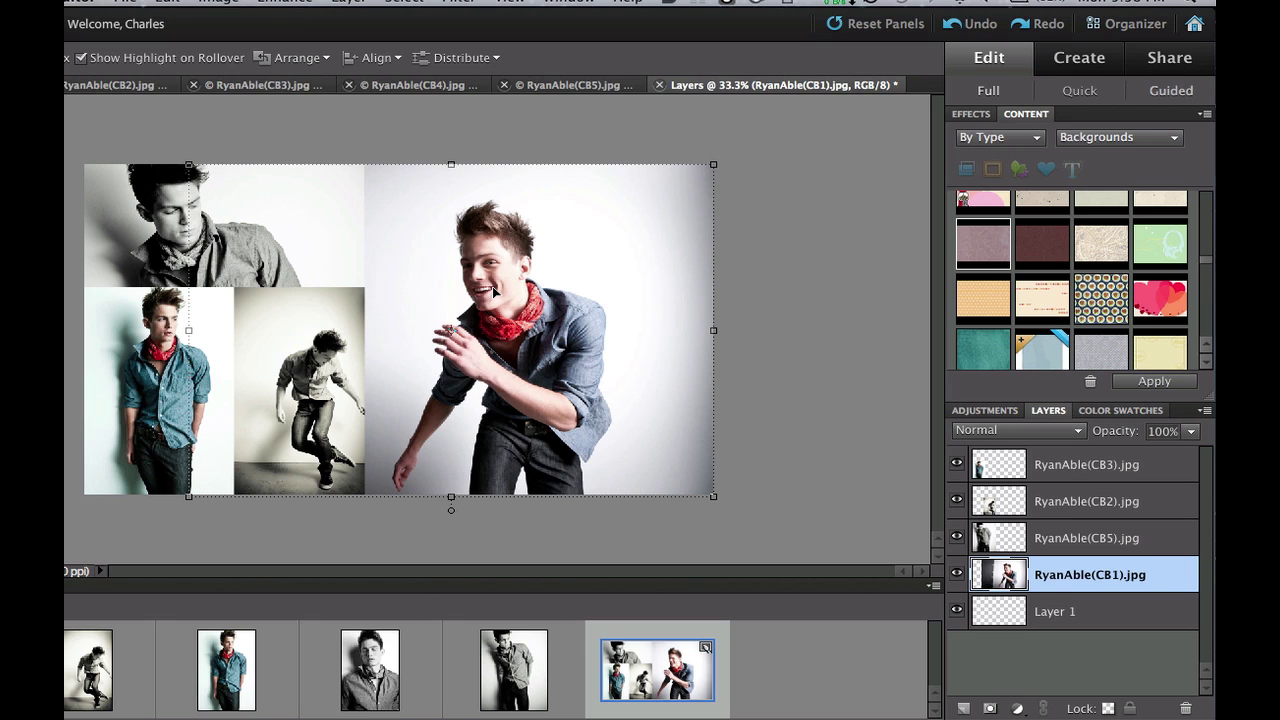
{"action": "left_click_drag", "start_coordinate": [493, 291], "coordinate": [553, 289]}
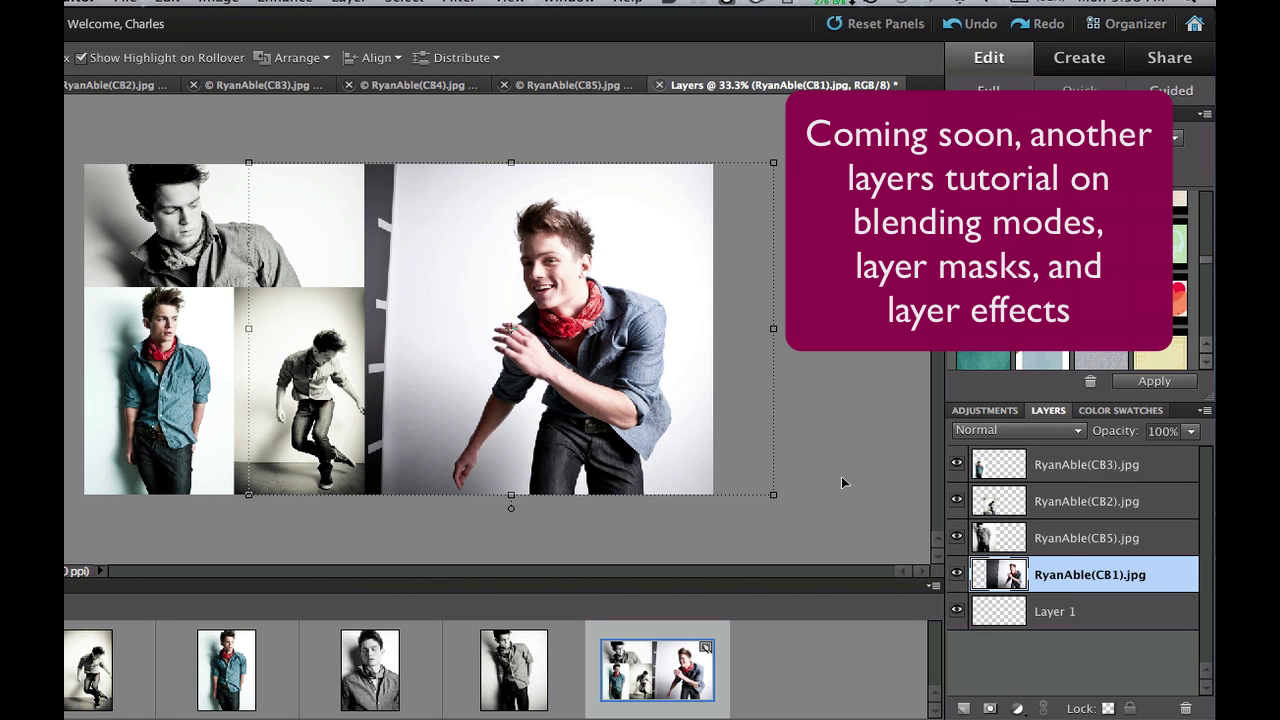
{"action": "left_click", "coordinate": [1053, 431]}
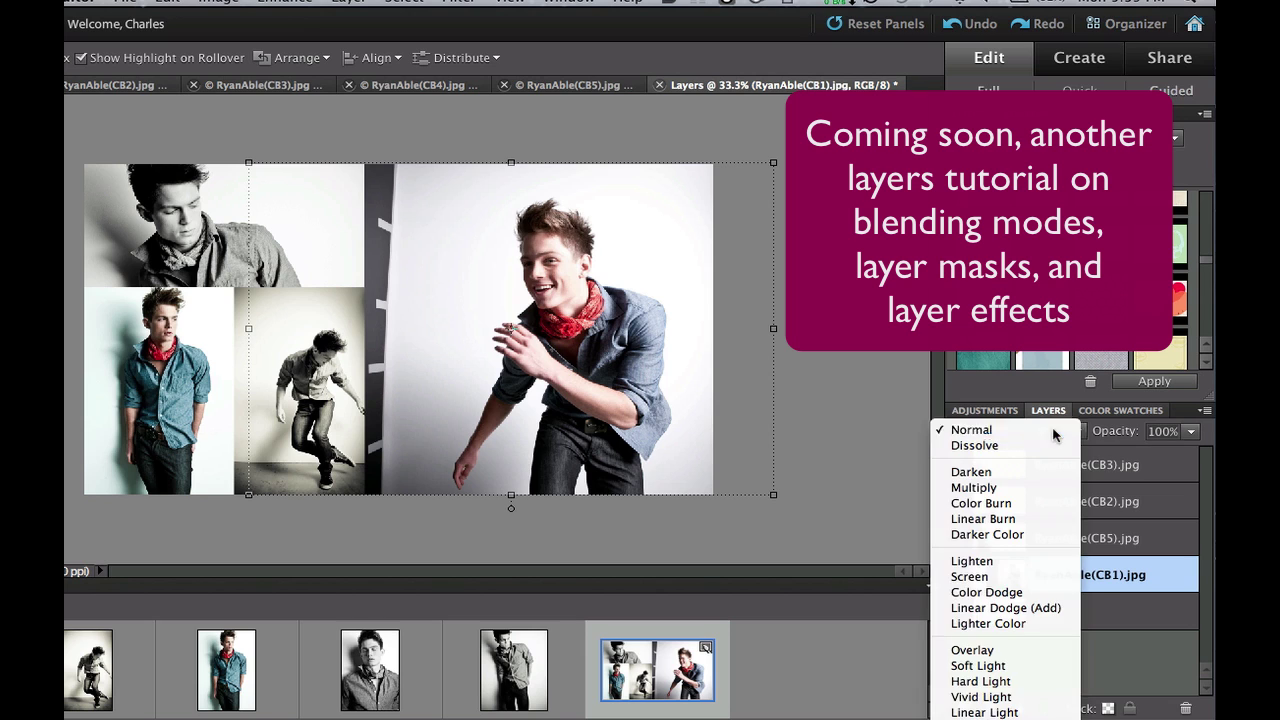
{"action": "left_click", "coordinate": [942, 356]}
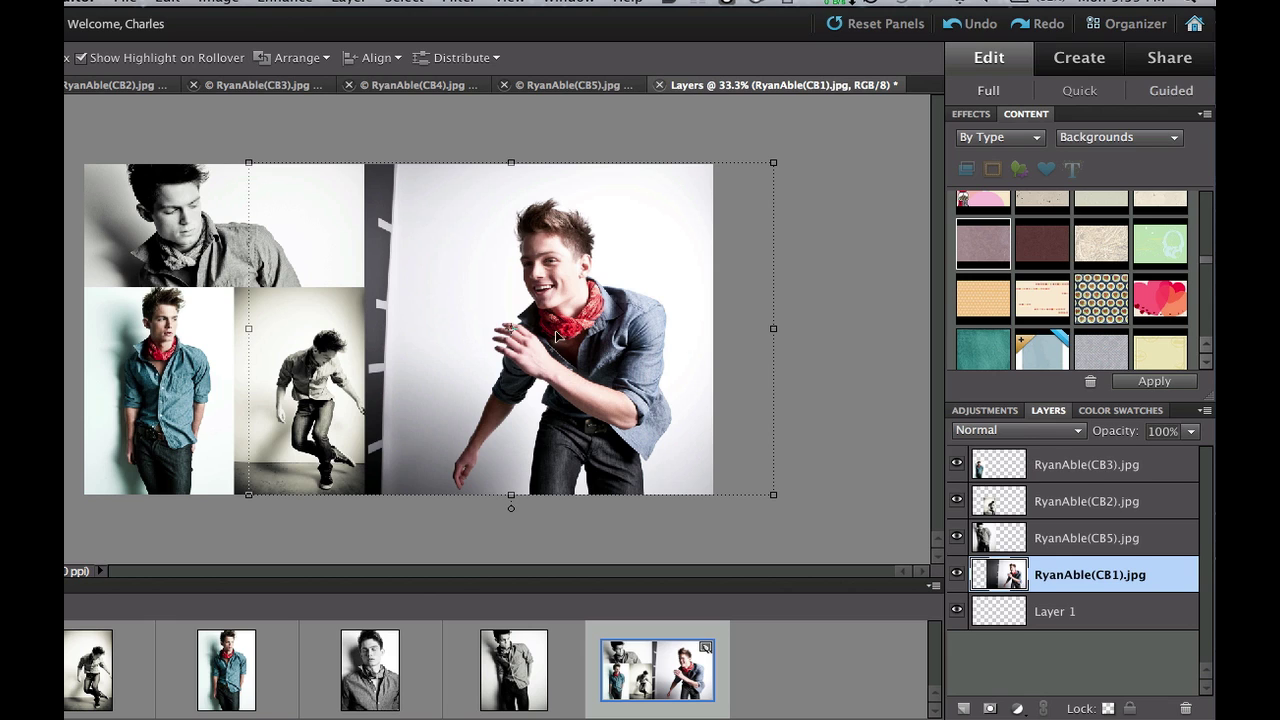
- Move the RyanAble(CB5).jpg layer to the top and draw a rectangular selection over its upper-left part
{"action": "left_click", "coordinate": [319, 189]}
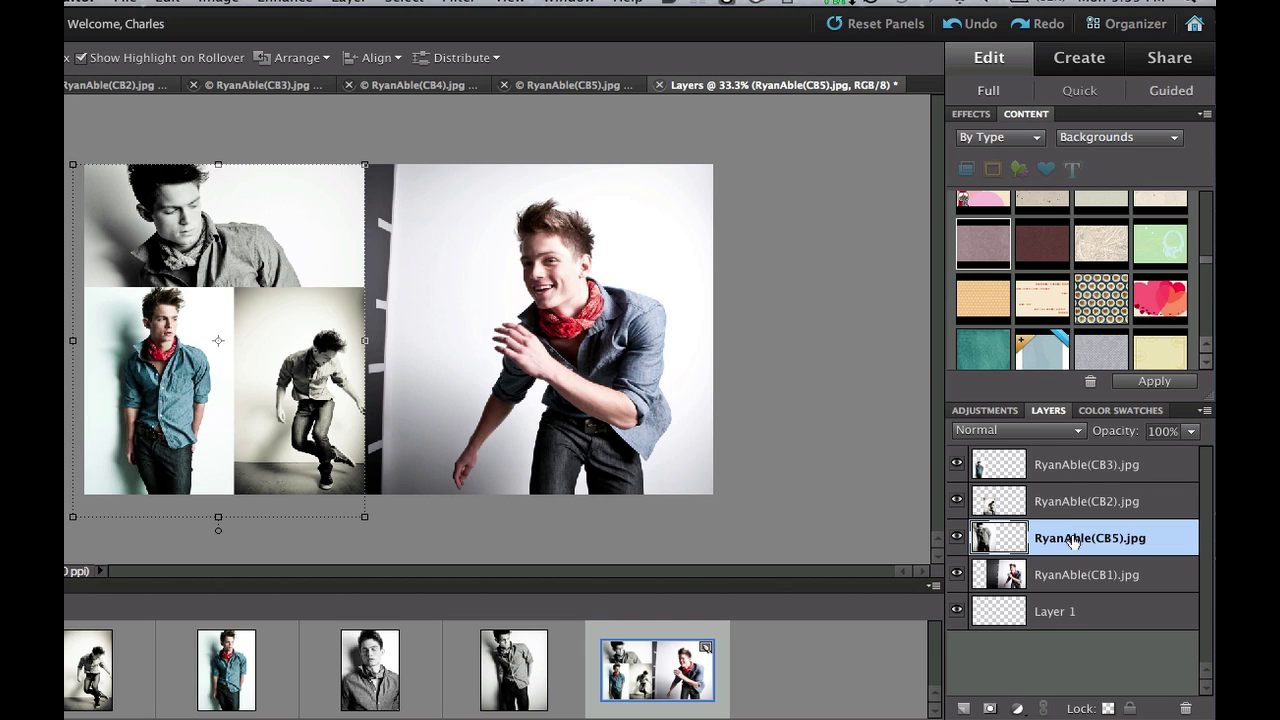
{"action": "left_click_drag", "start_coordinate": [1072, 540], "coordinate": [1074, 458]}
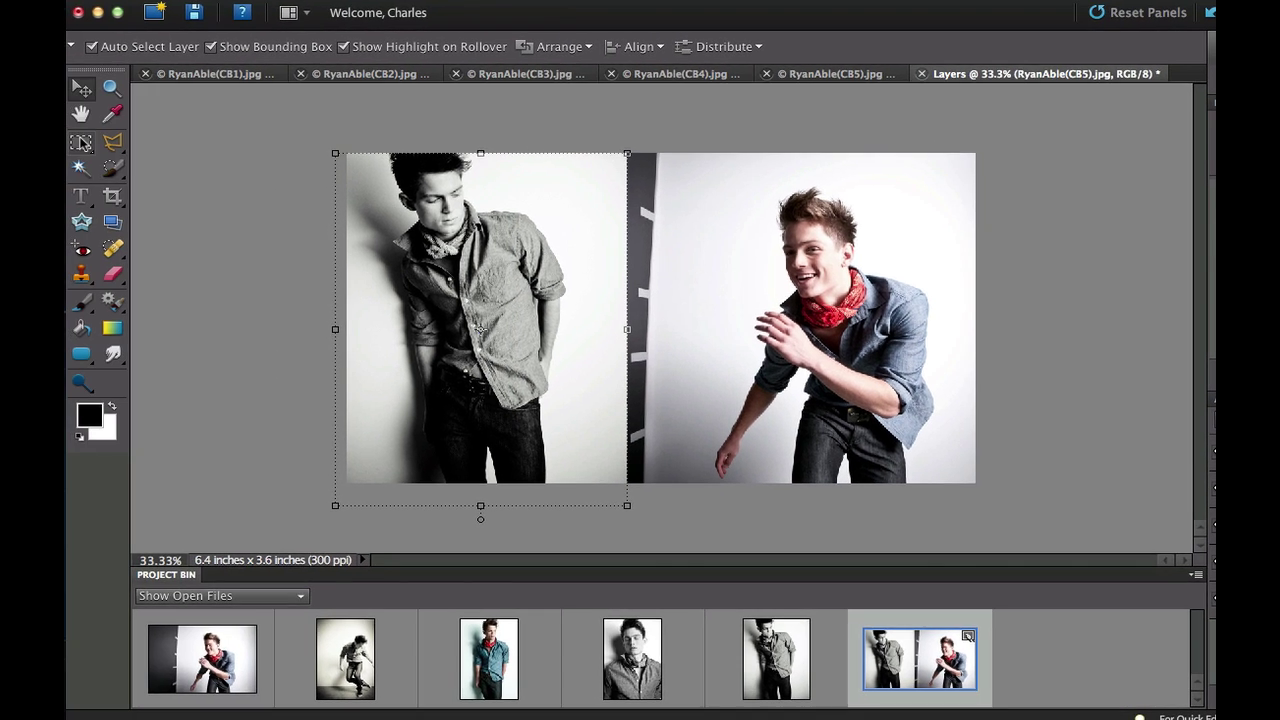
{"action": "left_click", "coordinate": [81, 141]}
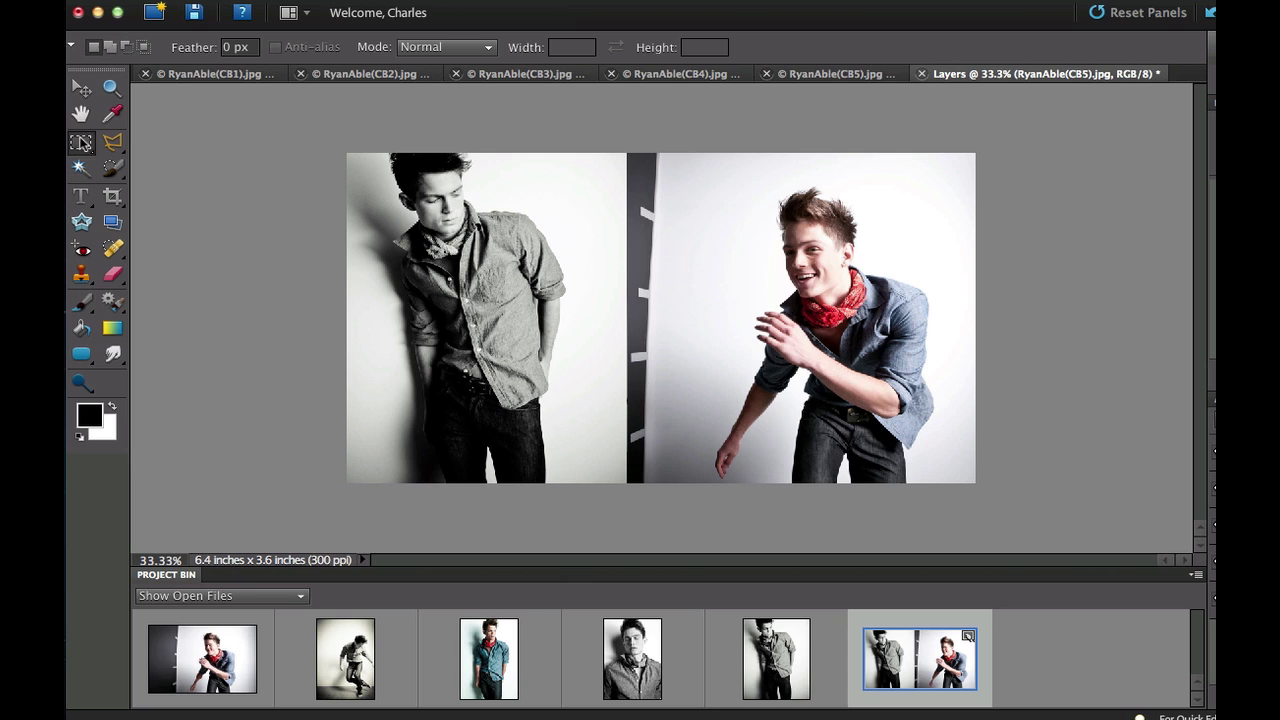
{"action": "left_click_drag", "start_coordinate": [343, 150], "coordinate": [627, 287]}
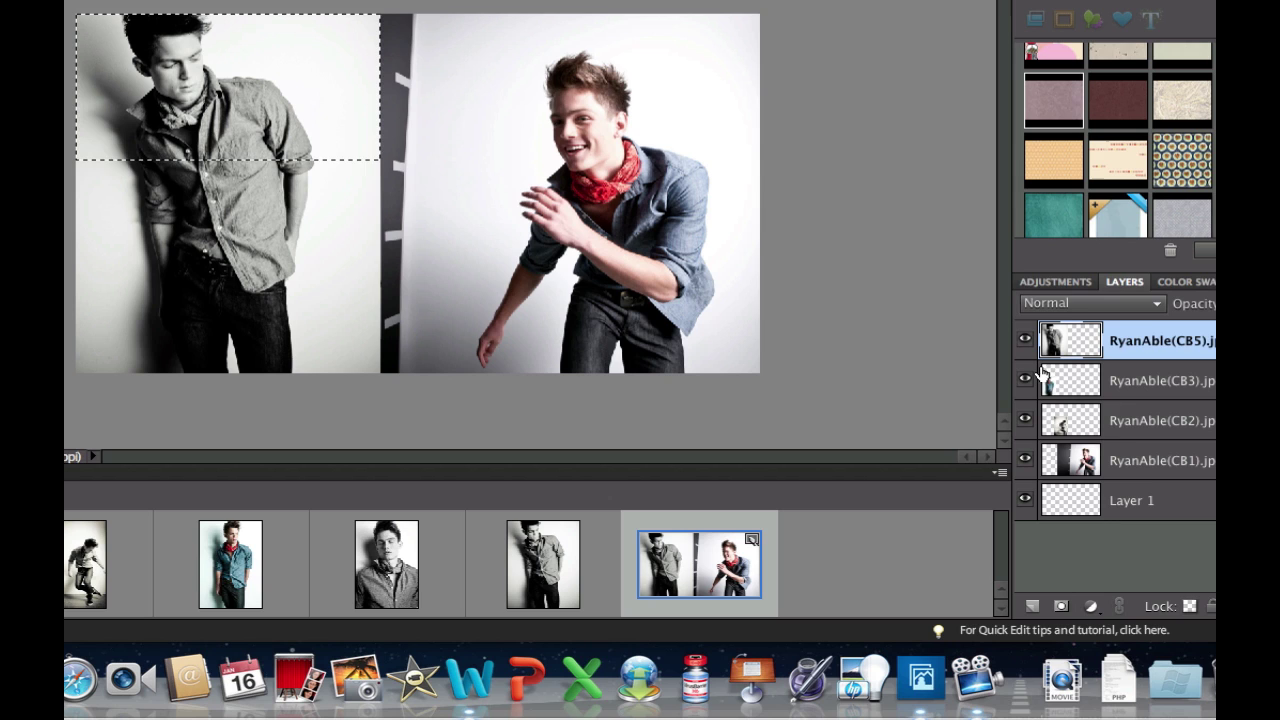
{"action": "left_click", "coordinate": [1061, 607]}
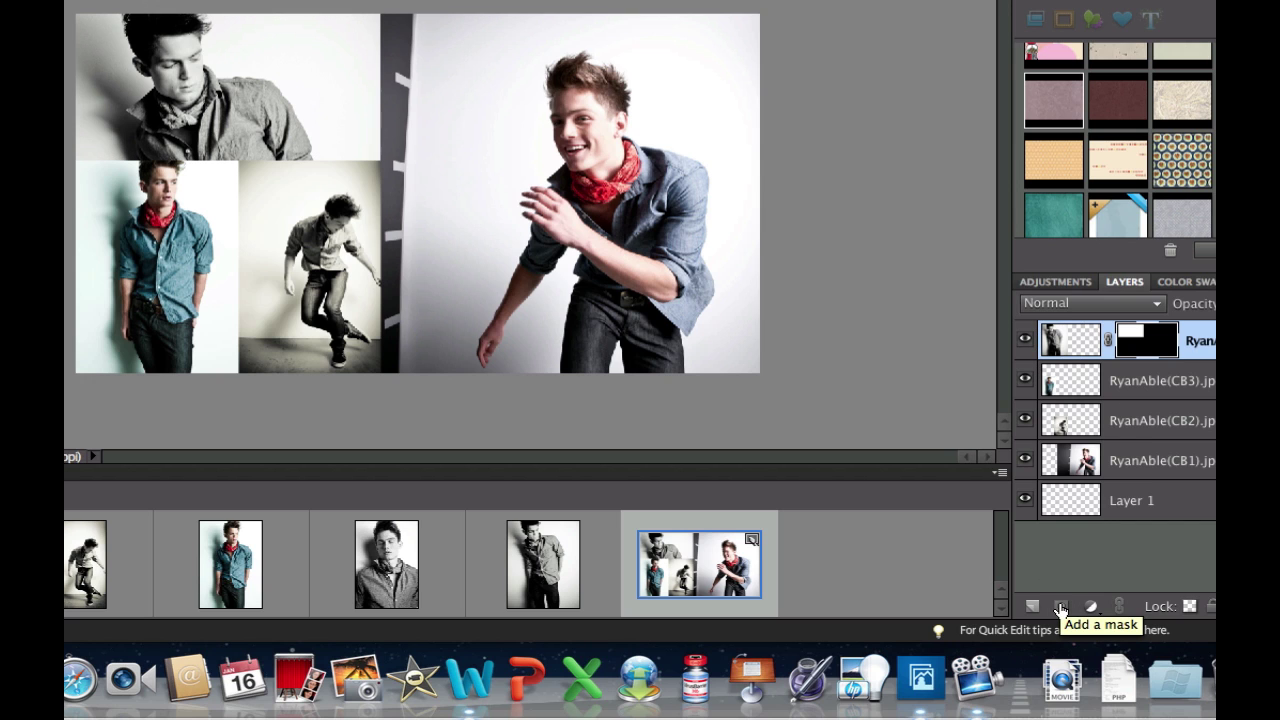